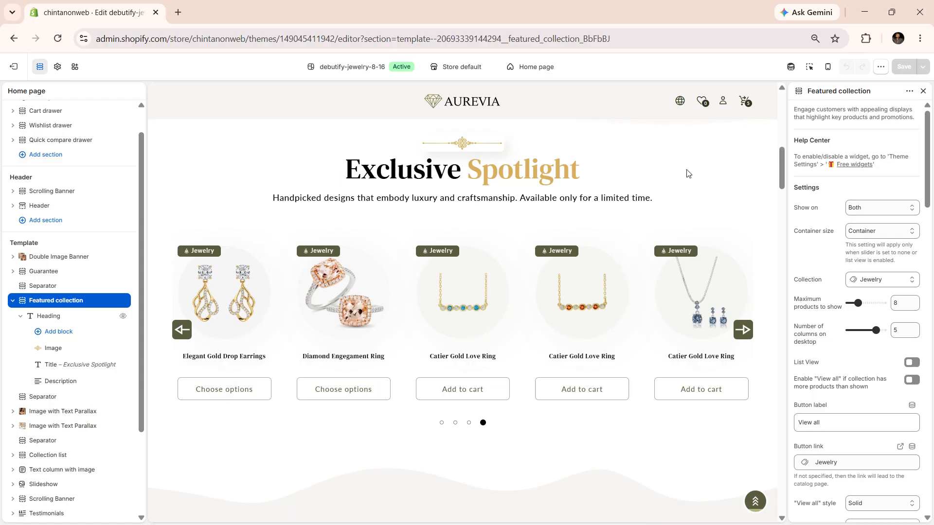
# Review all settings of the Featured collection section, from visibility and collection options to slider, color scheme and padding
pyautogui.scroll(-5, 812, 216)
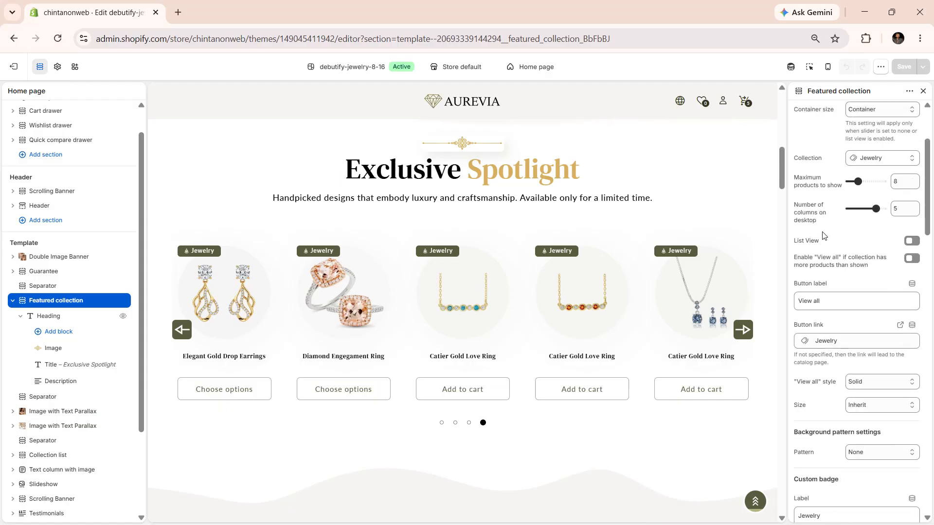
pyautogui.scroll(-15, 827, 240)
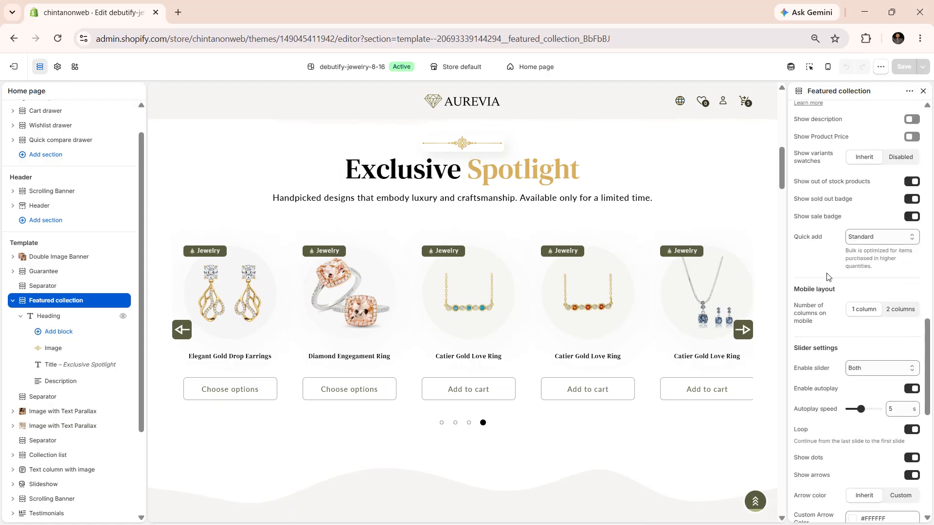
pyautogui.scroll(-3, 827, 276)
pyautogui.scroll(10, 827, 276)
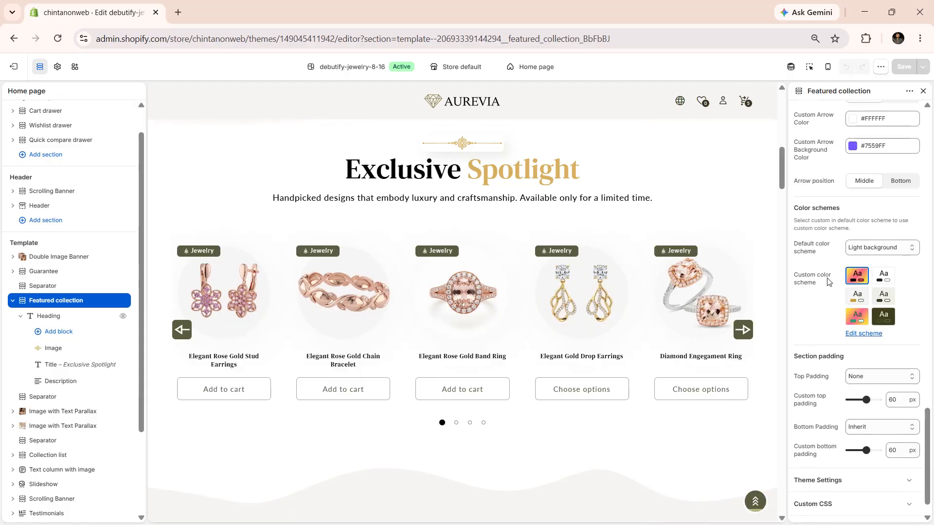
pyautogui.scroll(10, 827, 282)
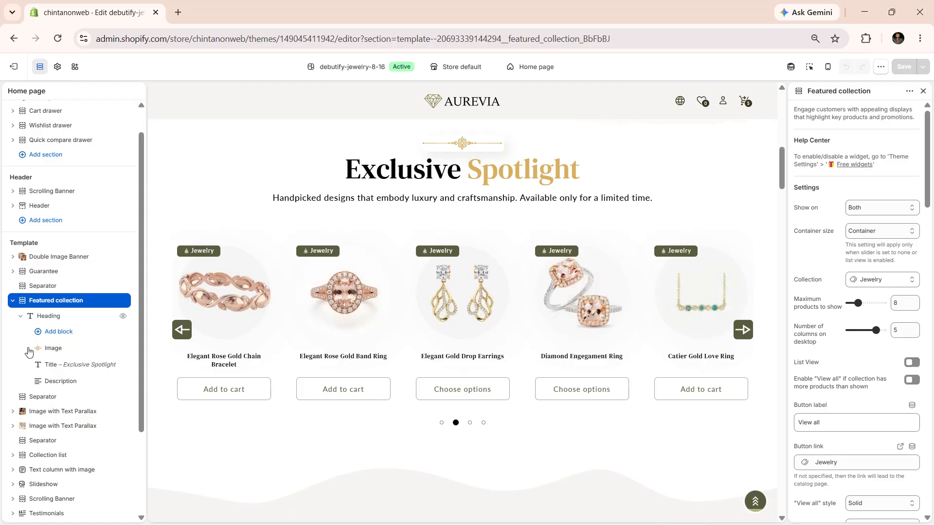
# Review the Image, Title and Description blocks under the Featured collection heading, and reselect the section itself
pyautogui.click(54, 349)
pyautogui.click(59, 366)
pyautogui.click(61, 382)
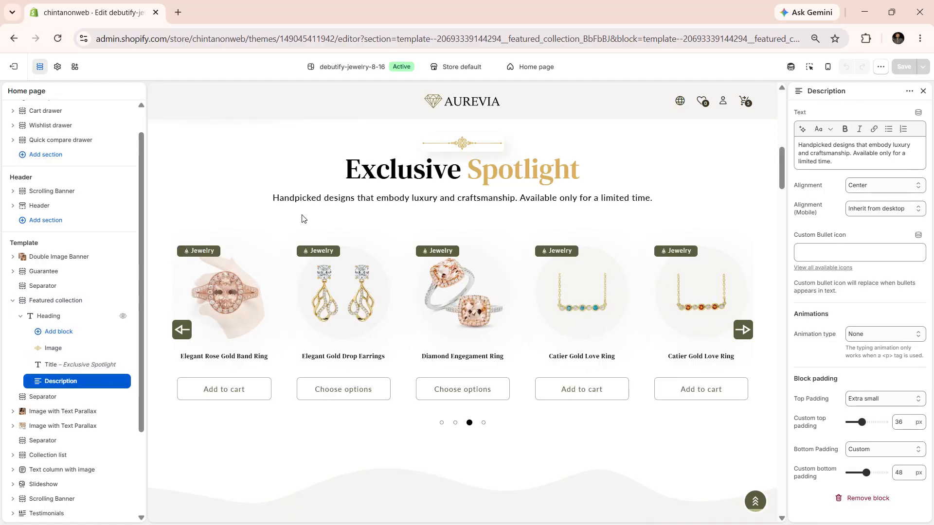
pyautogui.scroll(10, 302, 215)
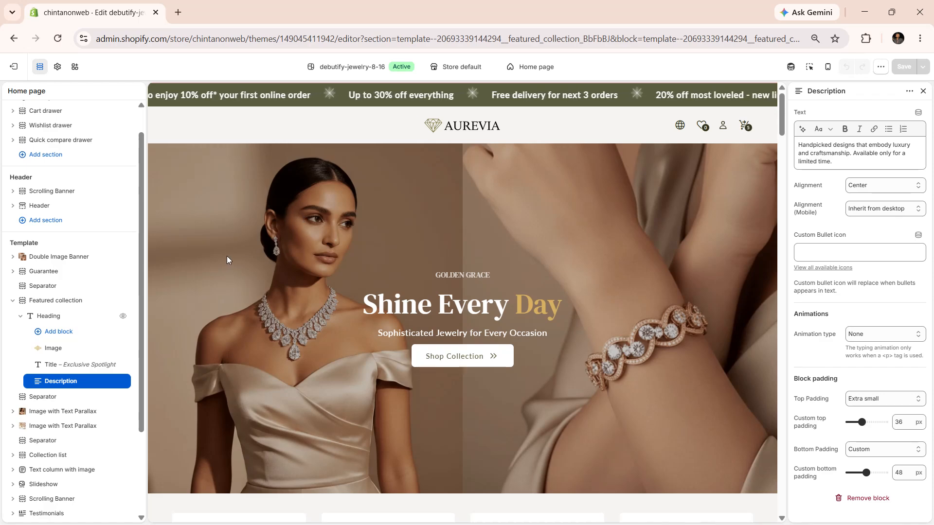
pyautogui.click(78, 303)
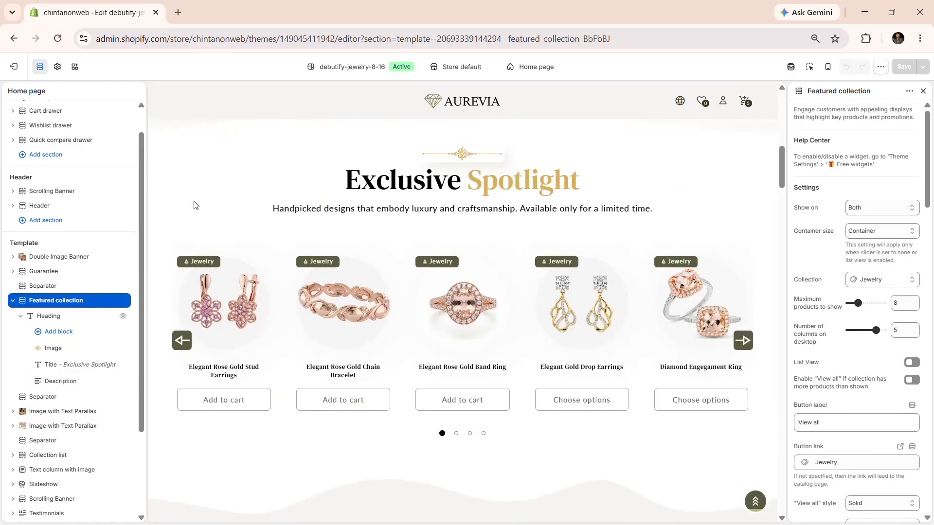
# Check the Featured Collection toggle among the Free widgets / sections in the theme settings
pyautogui.click(57, 69)
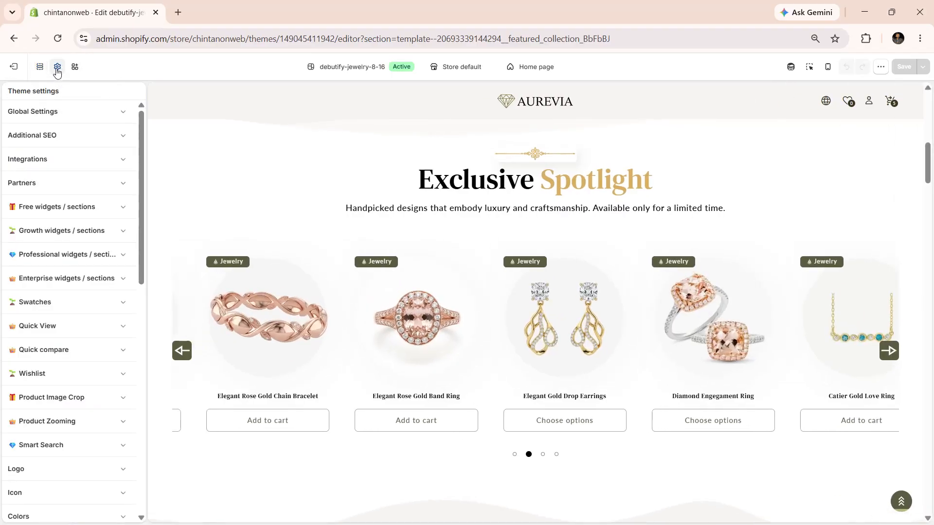
pyautogui.click(40, 209)
pyautogui.scroll(-7, 25, 307)
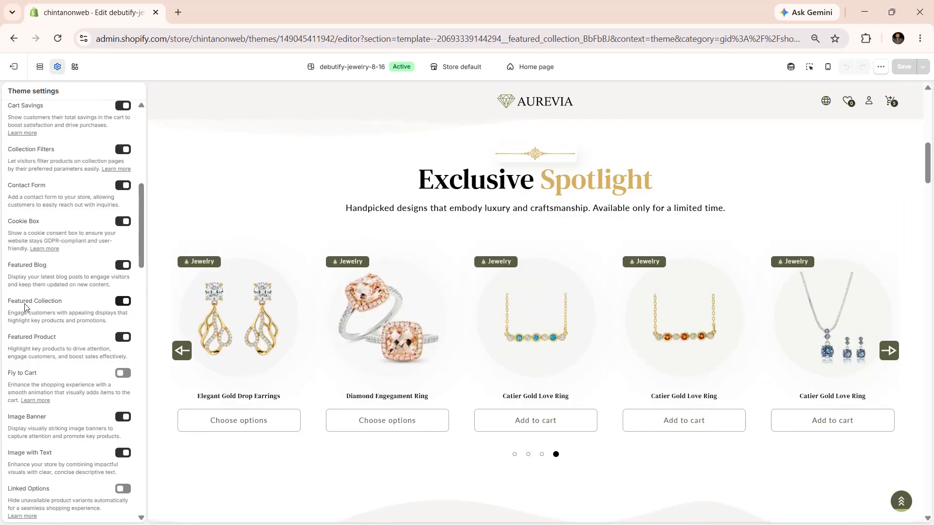
# Return to the home page sections and search the addable template sections for "fea", closing the list without adding one
pyautogui.click(39, 70)
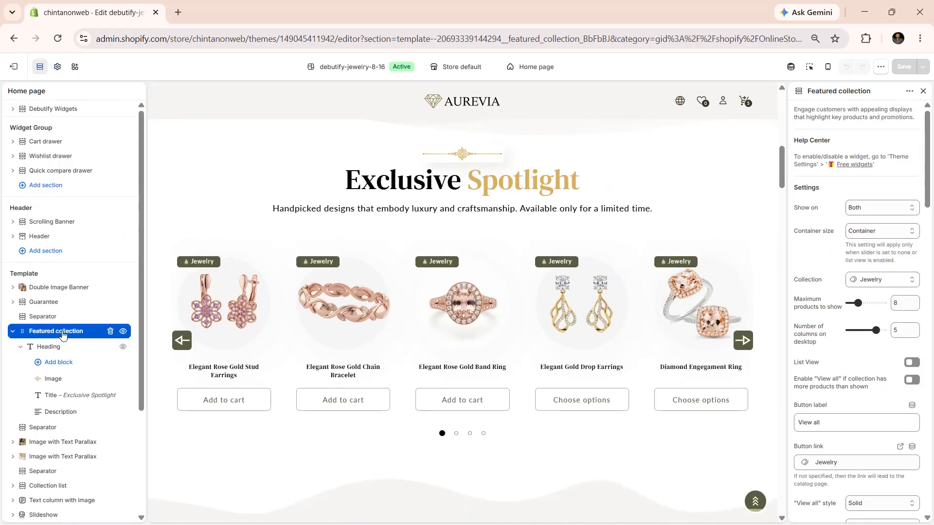
pyautogui.scroll(-3, 73, 484)
pyautogui.click(73, 484)
pyautogui.write('fea')
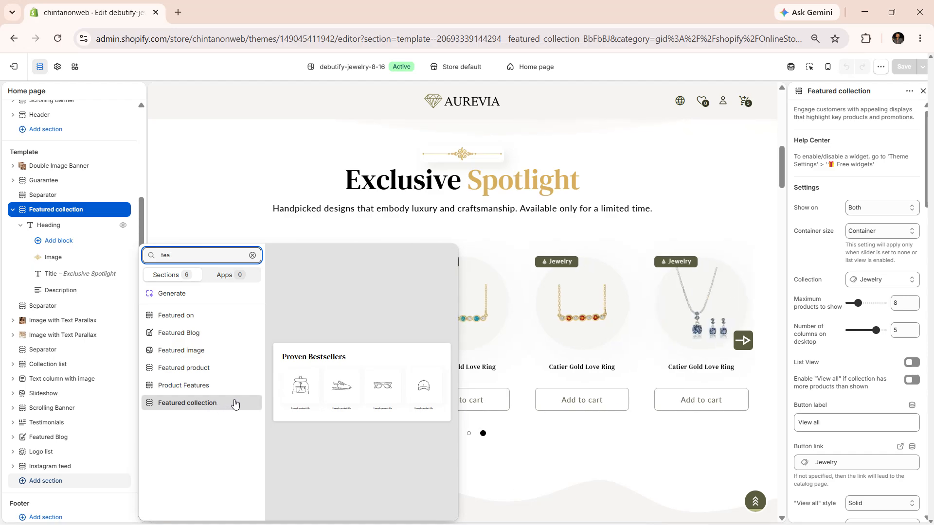
pyautogui.click(799, 212)
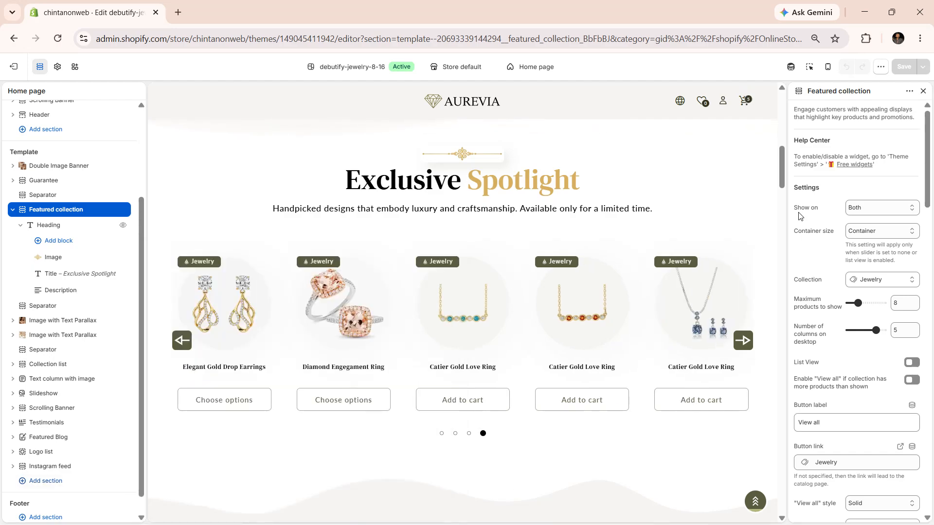
# Review the Show on choices and try the Default and Full container sizes for the section, restoring Container
pyautogui.click(844, 212)
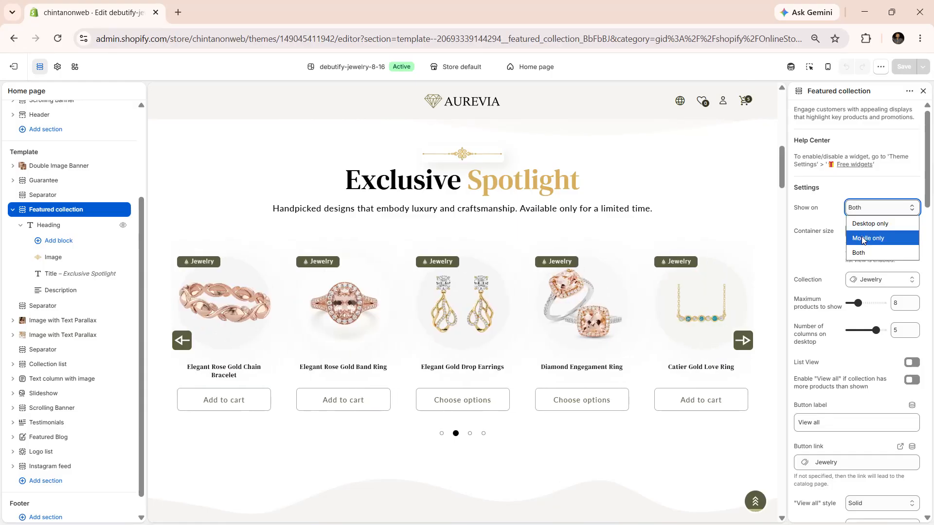
pyautogui.click(805, 247)
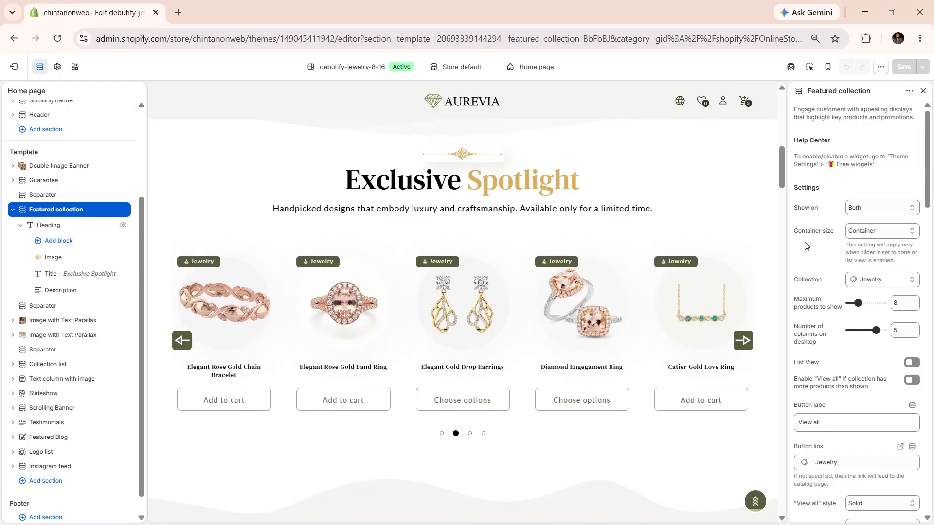
pyautogui.click(859, 232)
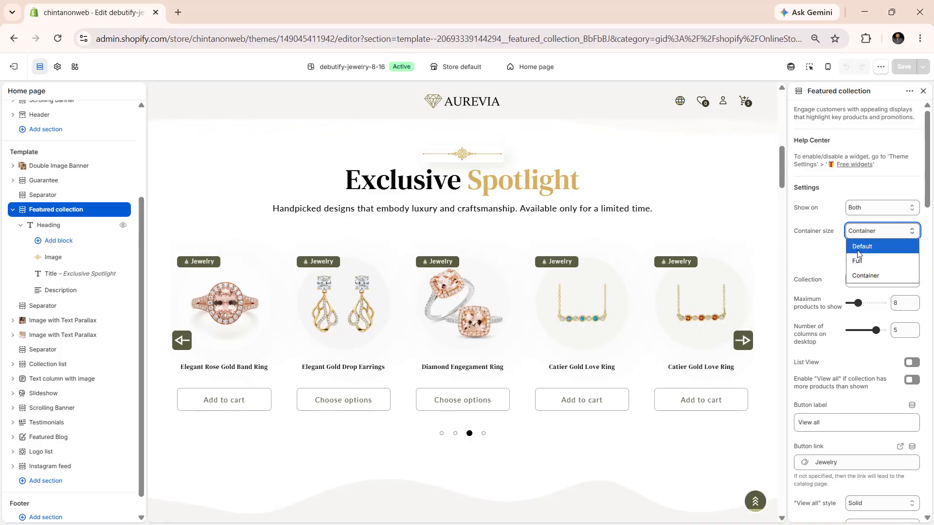
pyautogui.click(862, 247)
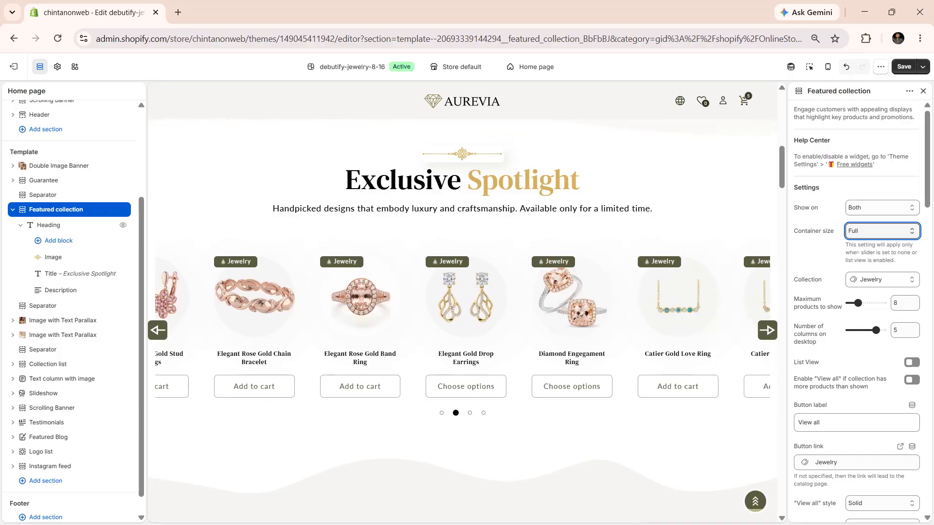
pyautogui.press('Down')
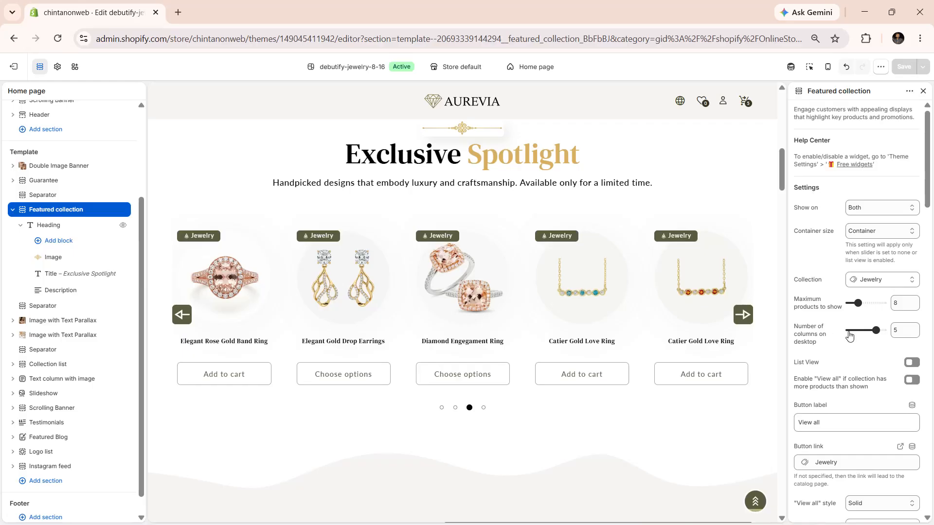
# Try 3 desktop columns and restore 5, and preview several products in List View before disabling it
pyautogui.click(862, 330)
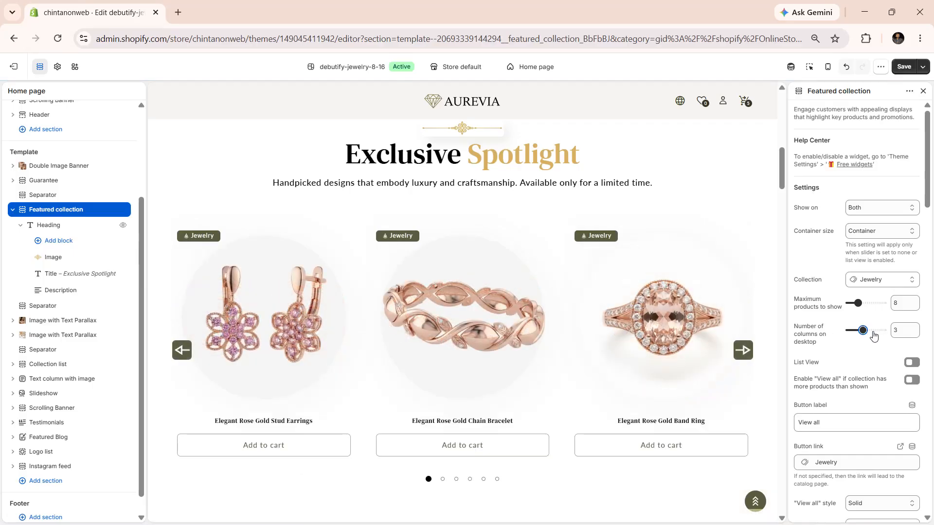
pyautogui.click(874, 332)
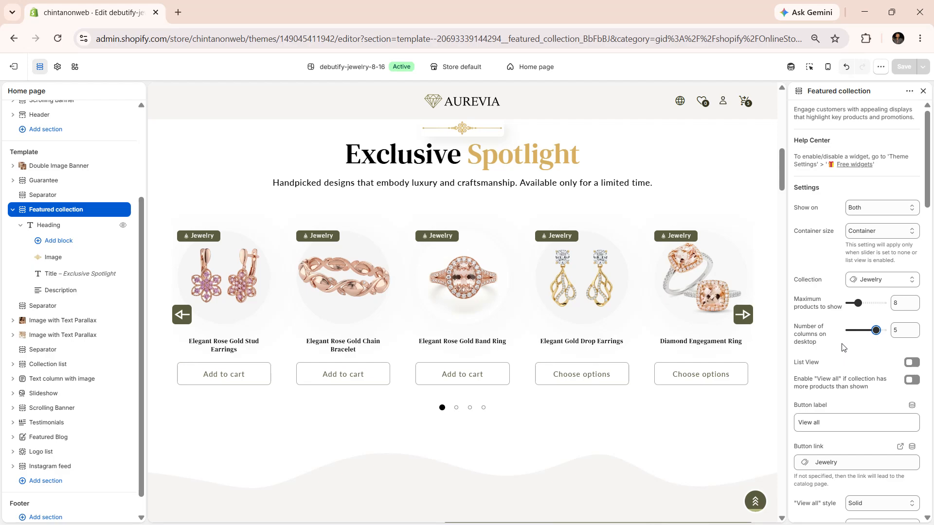
pyautogui.click(911, 364)
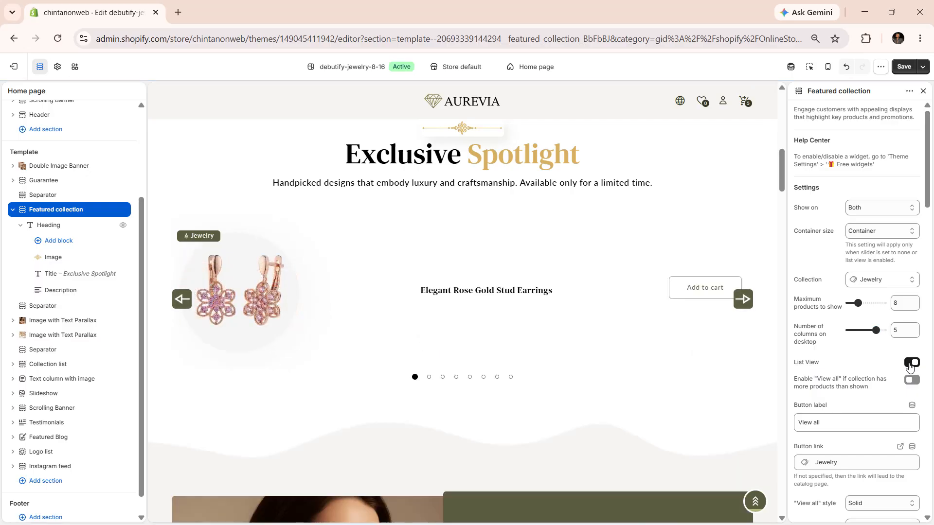
pyautogui.click(428, 377)
pyautogui.click(442, 378)
pyautogui.click(456, 378)
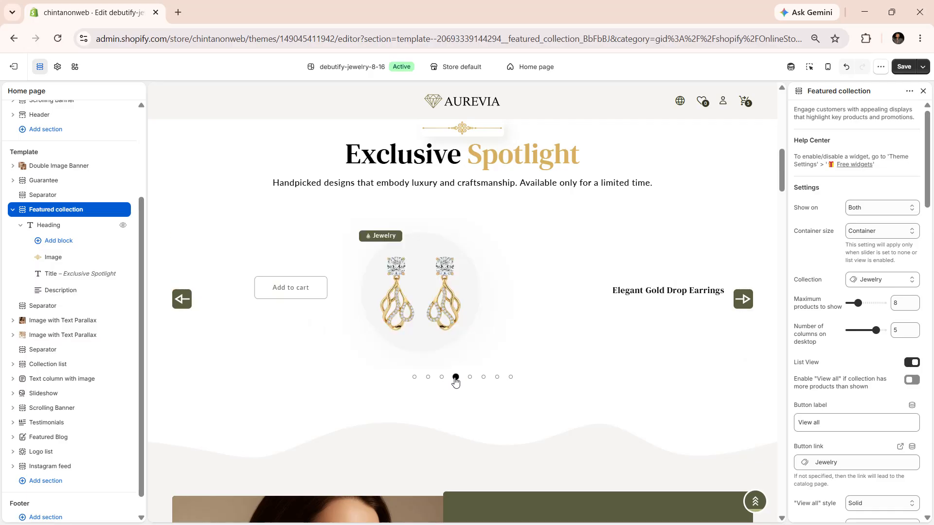
pyautogui.click(912, 362)
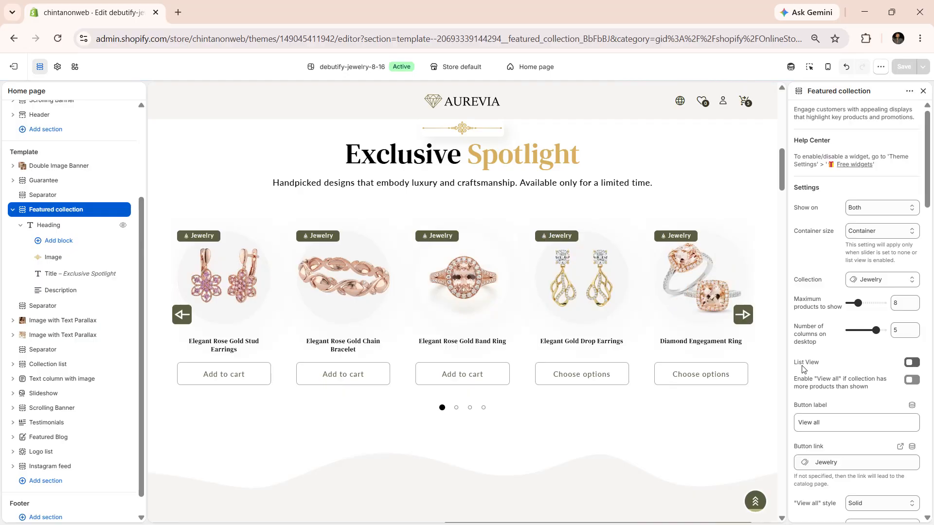
# Enable the "View all" button for the featured collection and review its style and size options, keeping Solid and Inherit
pyautogui.click(911, 380)
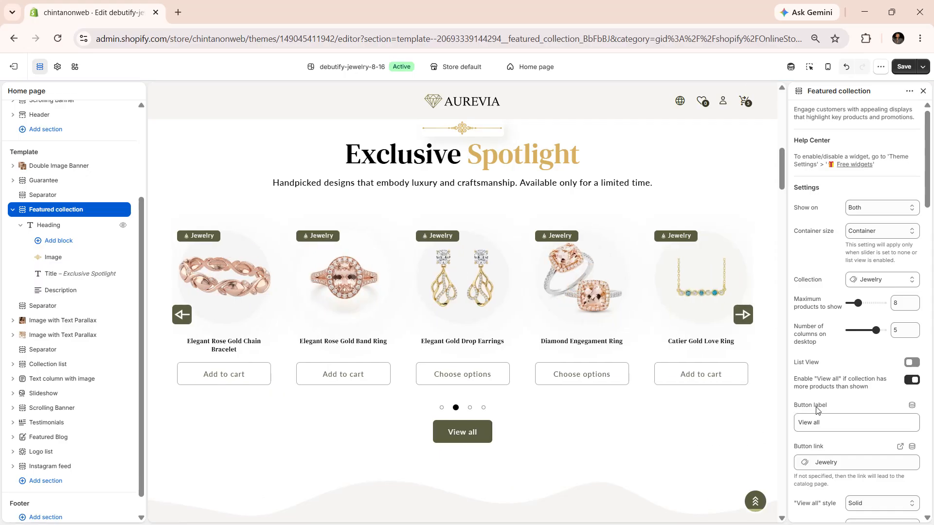
pyautogui.scroll(-2, 817, 410)
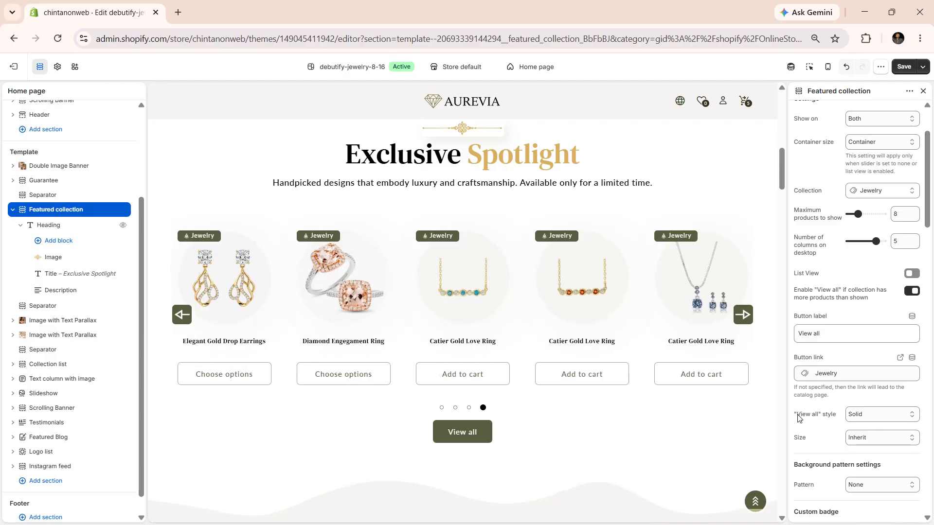
pyautogui.click(854, 416)
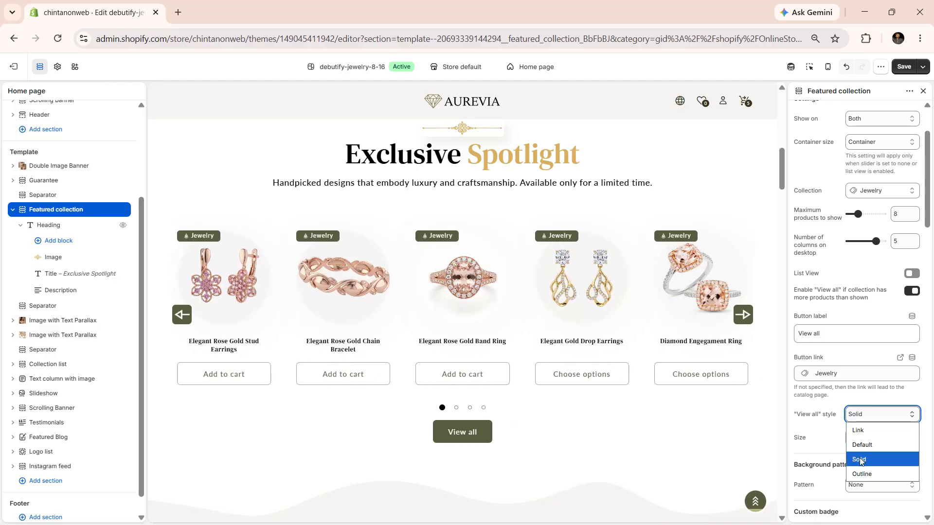
pyautogui.click(802, 463)
pyautogui.click(876, 438)
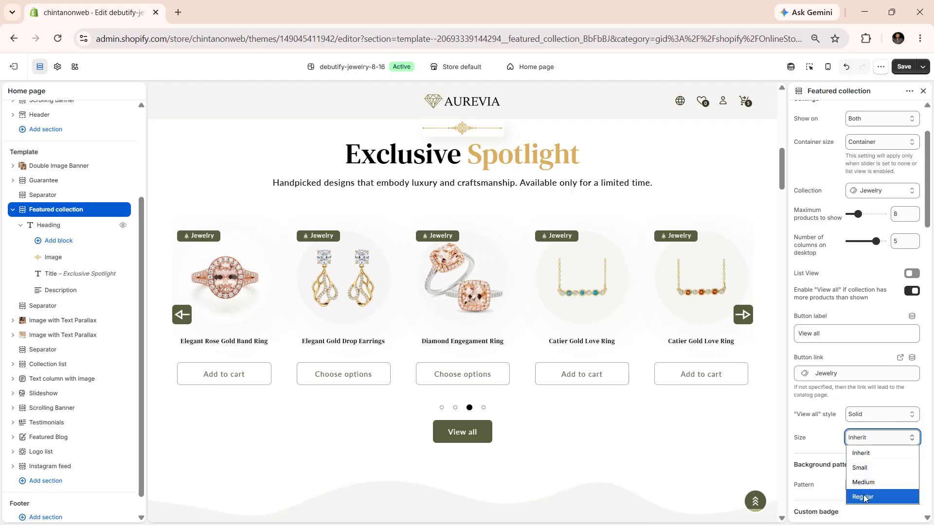
pyautogui.click(806, 461)
# Preview the background patterns for the featured collection one after another, from Curved grid through Temple, and select Lips
pyautogui.scroll(-4, 837, 480)
pyautogui.scroll(-2, 831, 313)
pyautogui.click(876, 218)
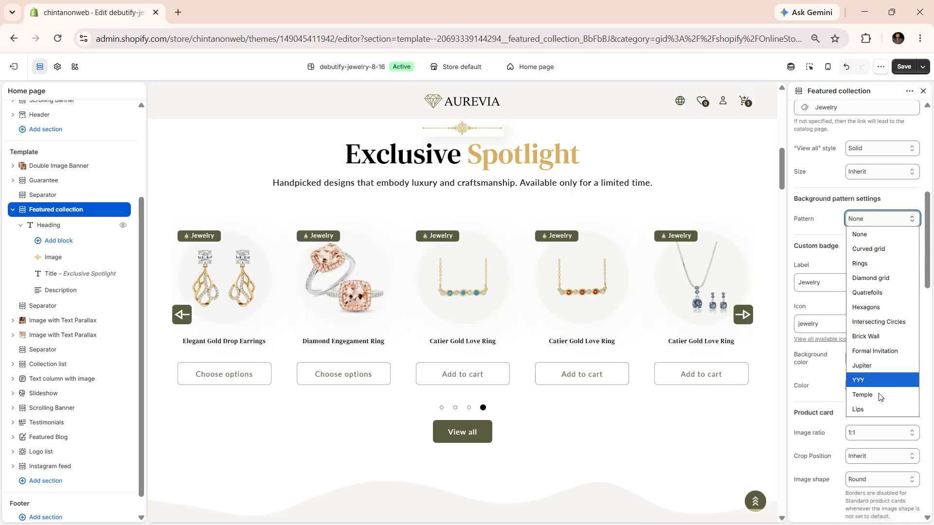
pyautogui.click(852, 238)
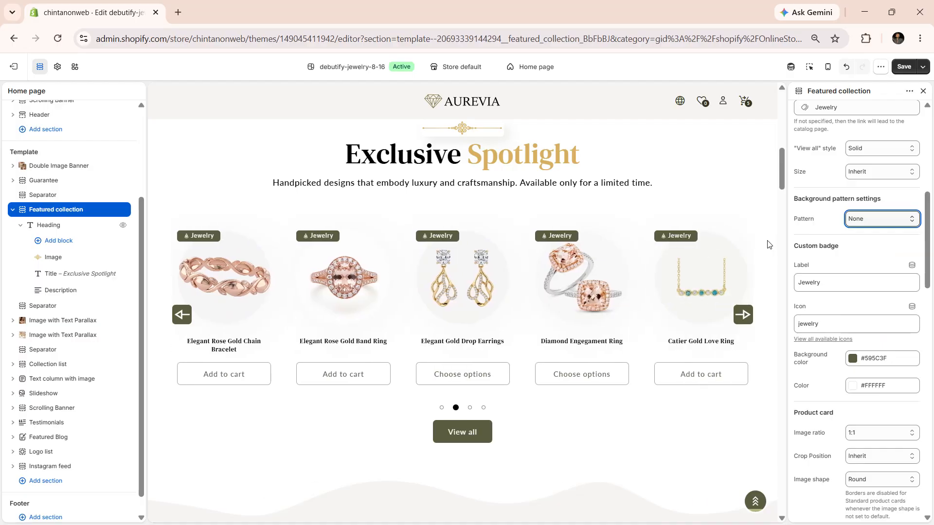
pyautogui.press('Down')
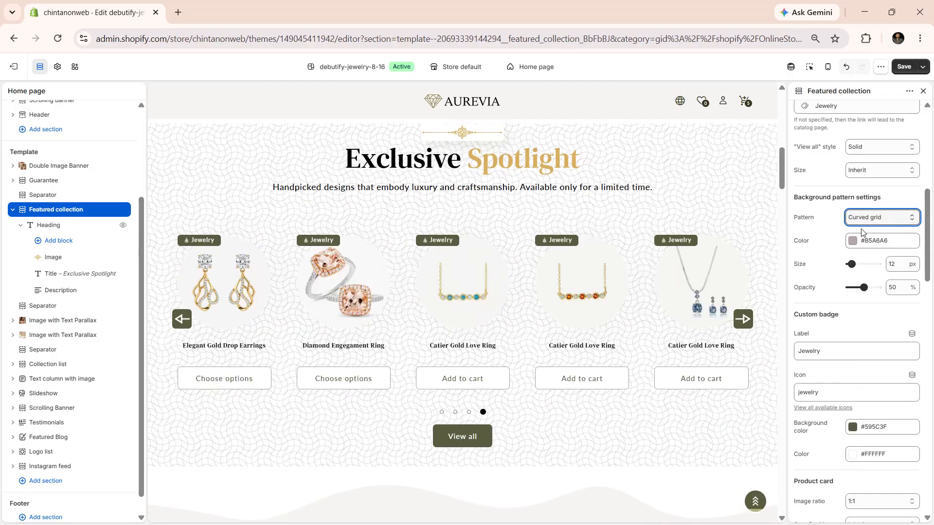
pyautogui.press('Down')
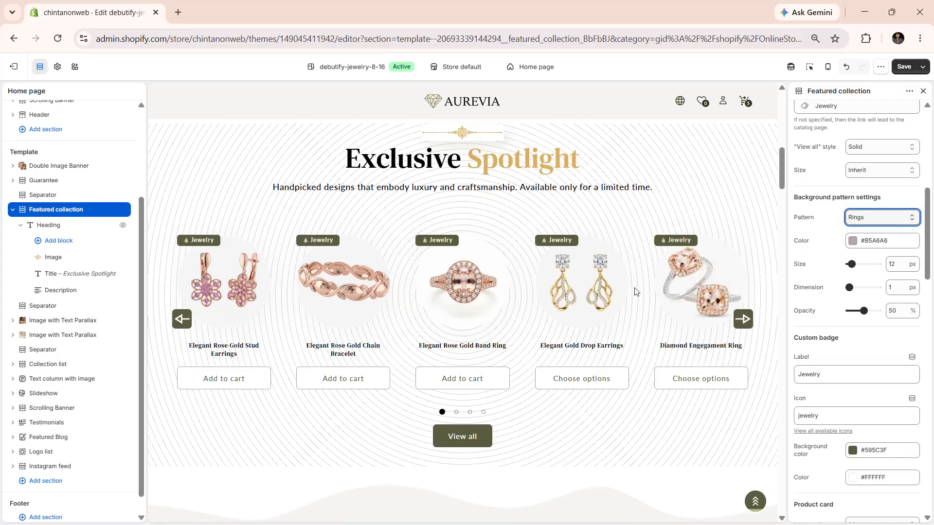
pyautogui.press('Down')
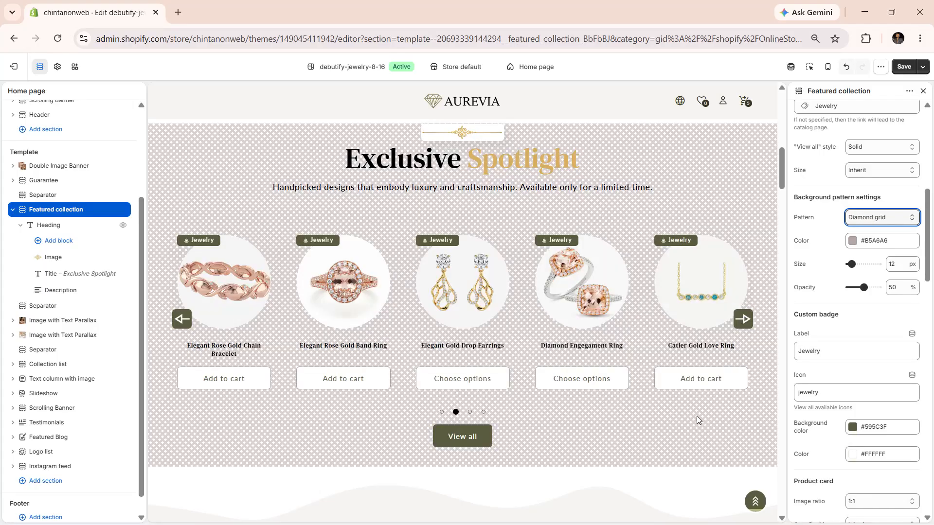
pyautogui.press('Down')
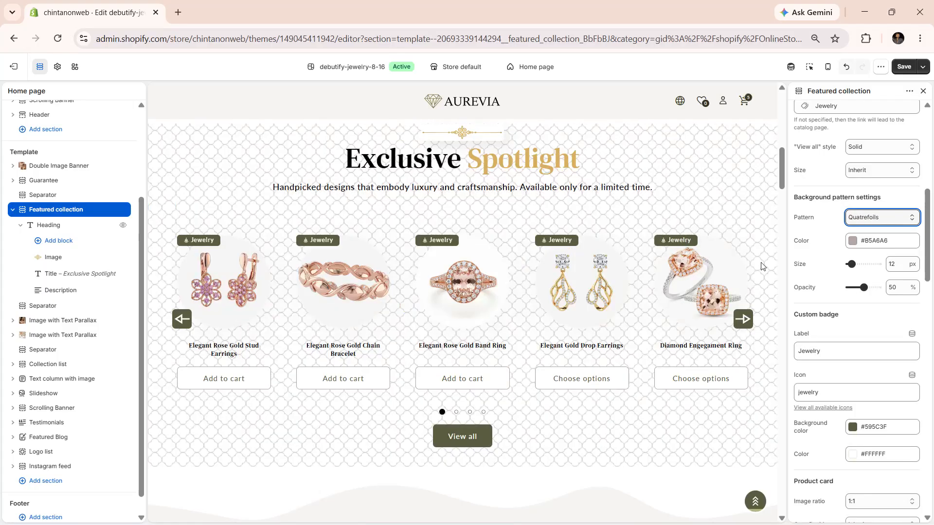
pyautogui.press('Down')
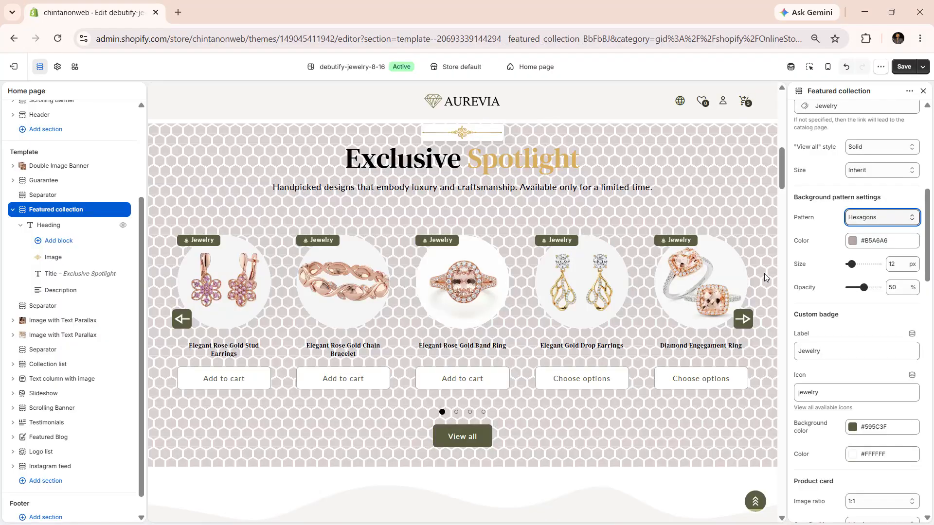
pyautogui.press('Down')
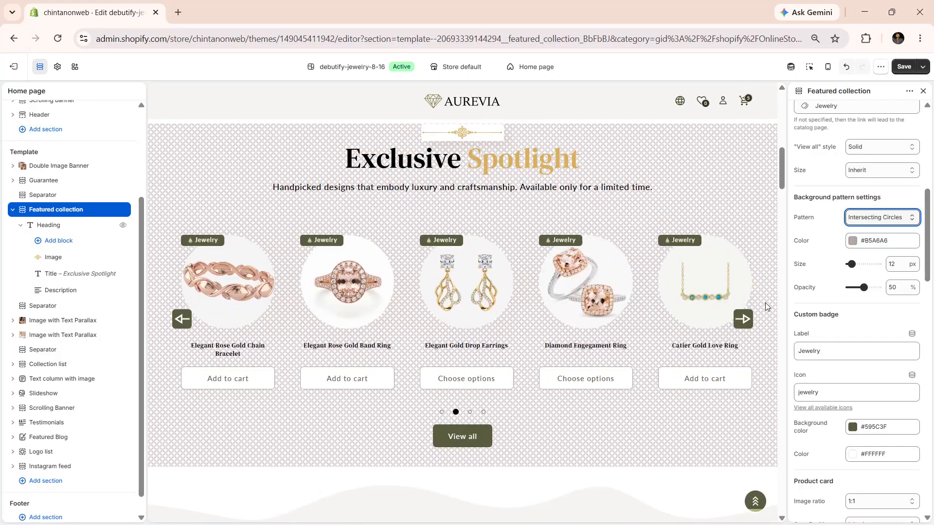
pyautogui.press('Down')
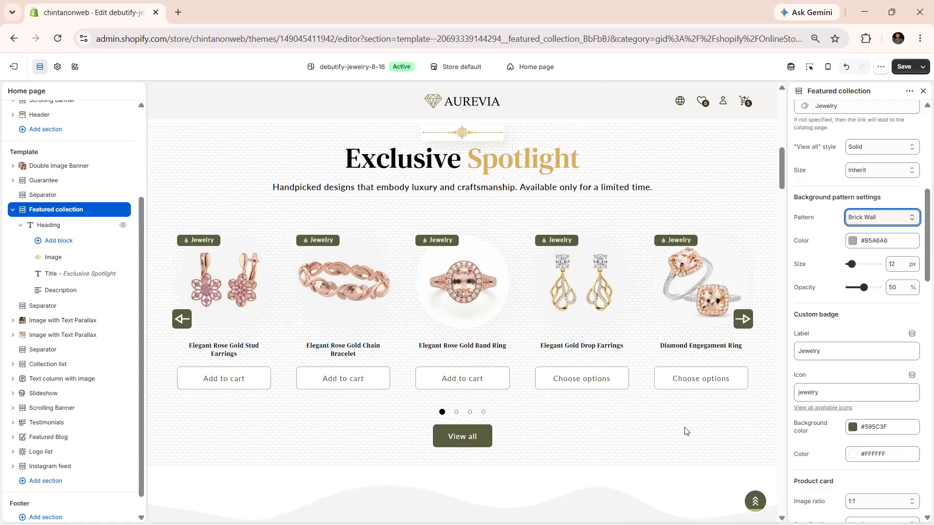
pyautogui.press('Down')
pyautogui.press('Down')
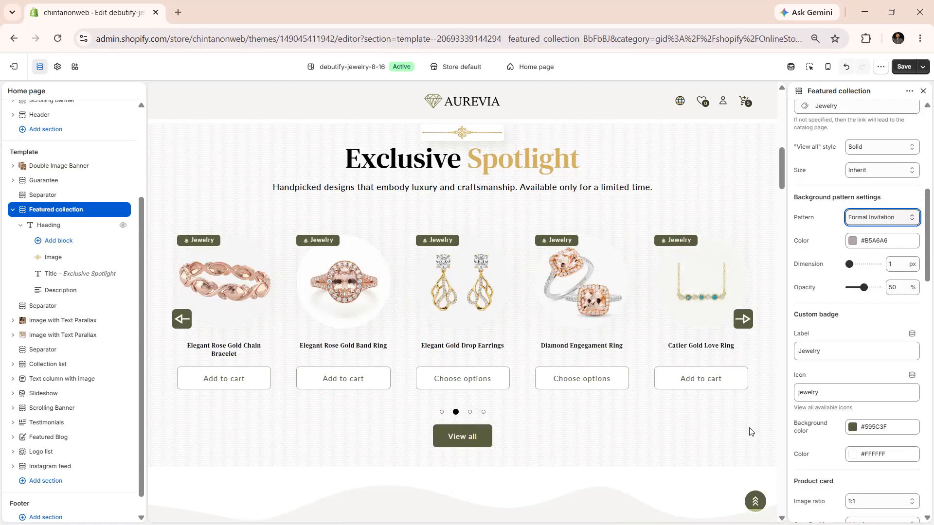
pyautogui.press('Down')
pyautogui.press('Down')
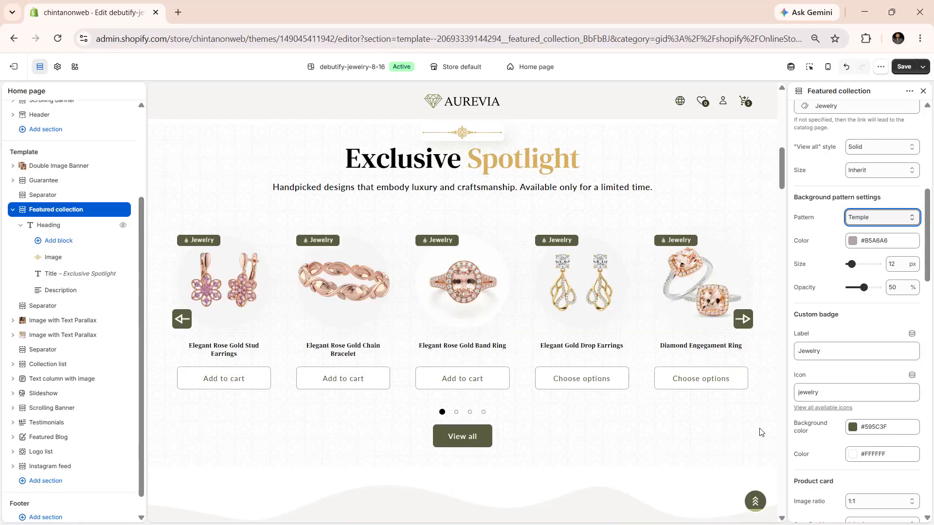
pyautogui.press('Down')
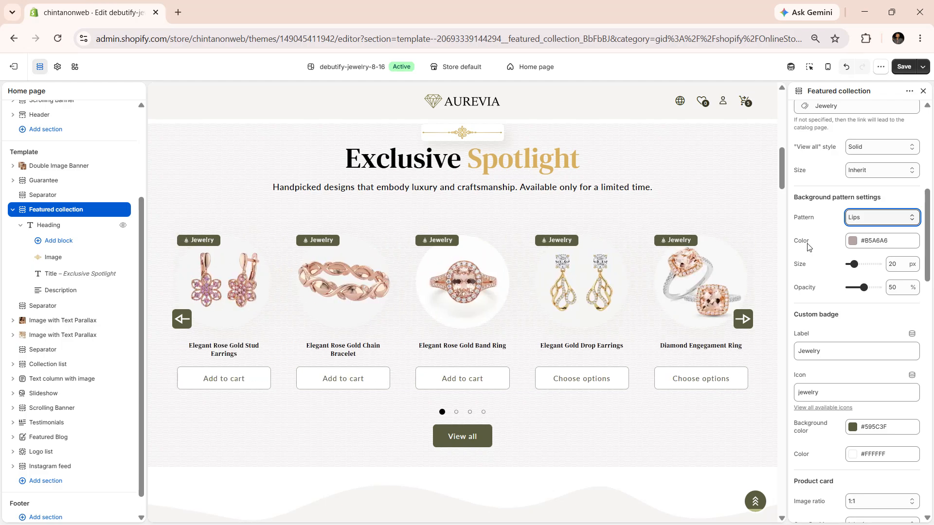
# Set the background pattern's color to the recently used gold #A5842A and its size to 78 px
pyautogui.scroll(-2, 806, 247)
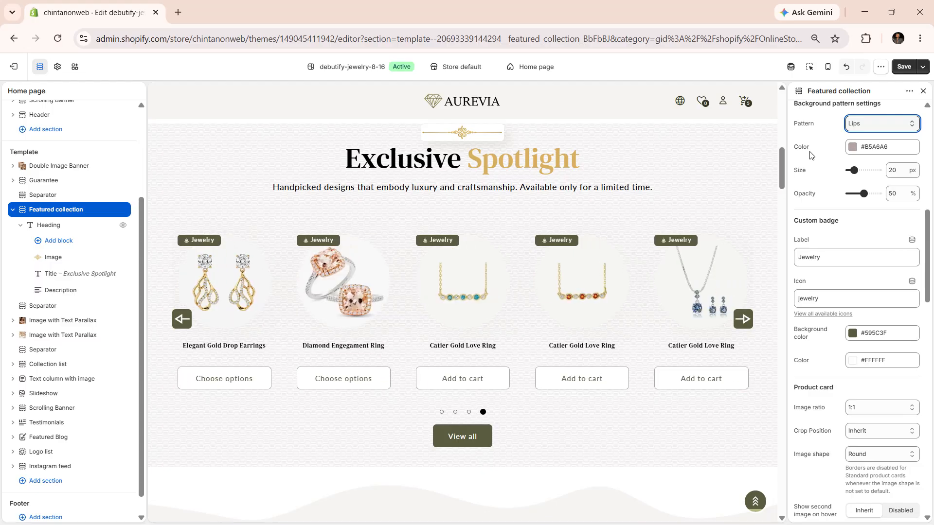
pyautogui.click(856, 147)
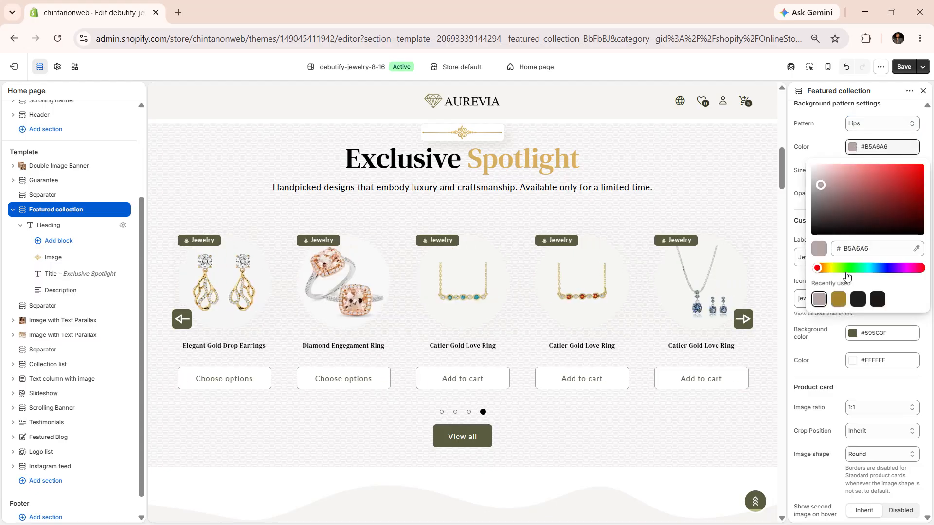
pyautogui.click(838, 299)
pyautogui.click(809, 154)
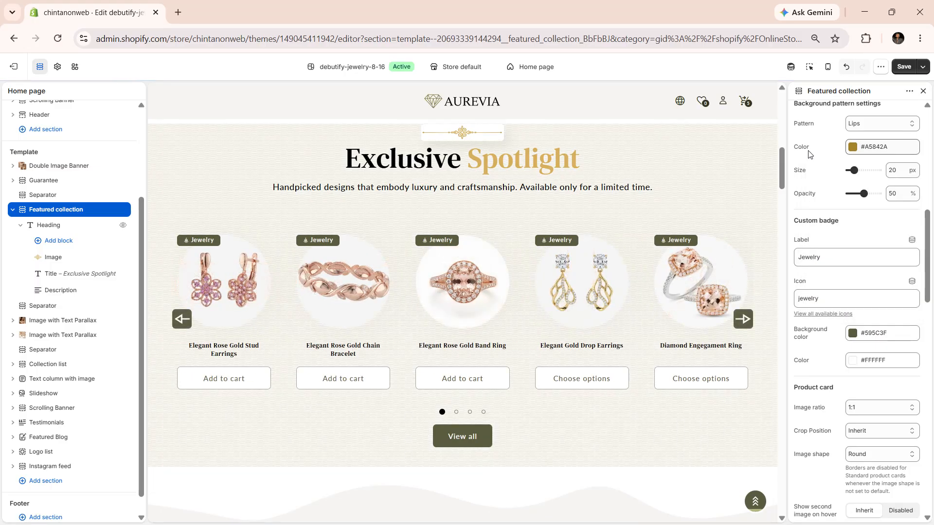
pyautogui.click(867, 170)
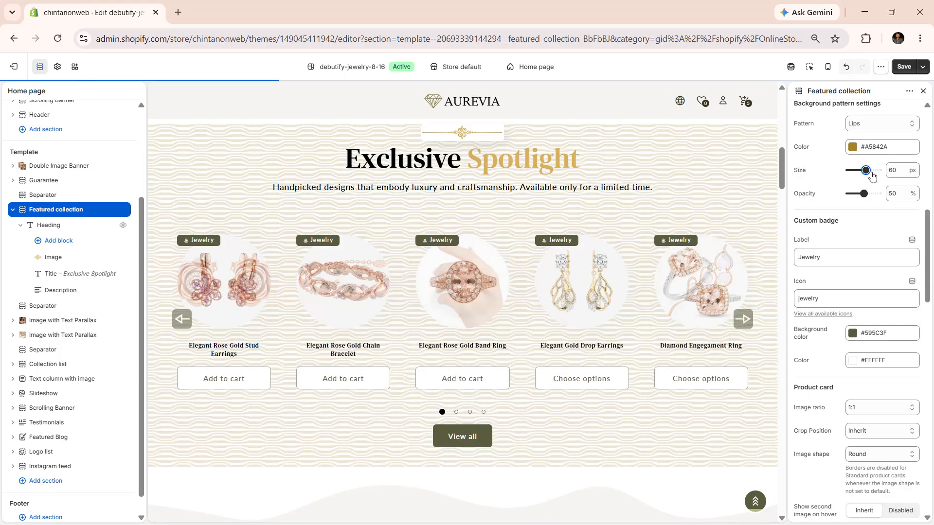
pyautogui.click(871, 172)
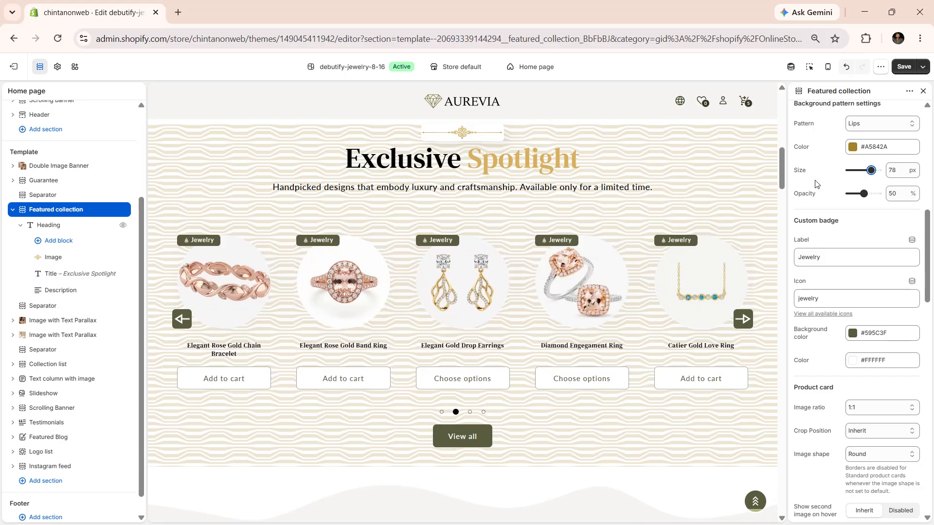
# Try background pattern opacities of 85%, 0% and 15%, and set the opacity to 80%
pyautogui.moveTo(864, 194); pyautogui.dragTo(873, 193)
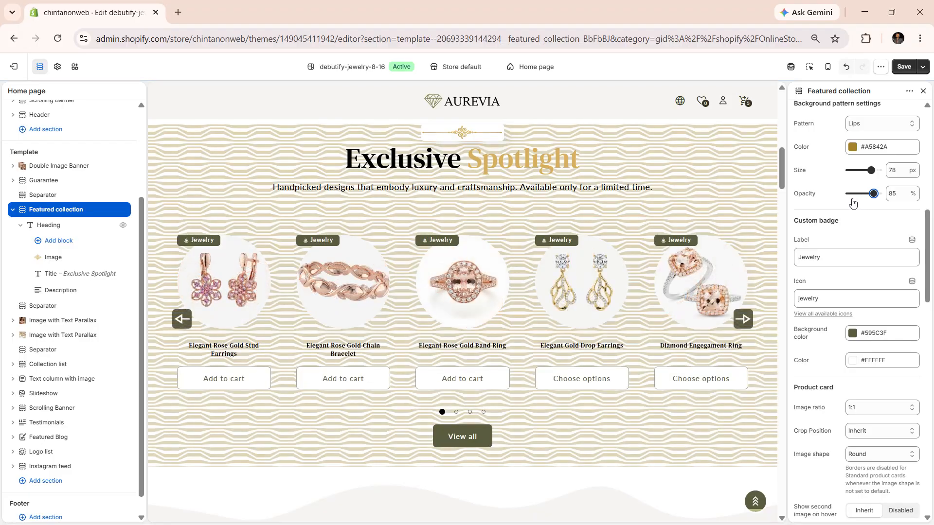
pyautogui.click(849, 194)
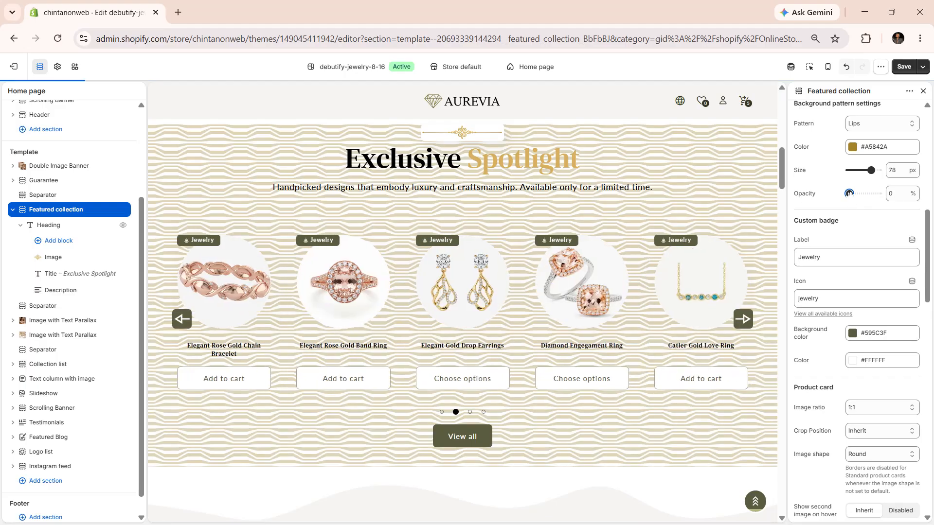
pyautogui.moveTo(850, 194); pyautogui.dragTo(854, 194)
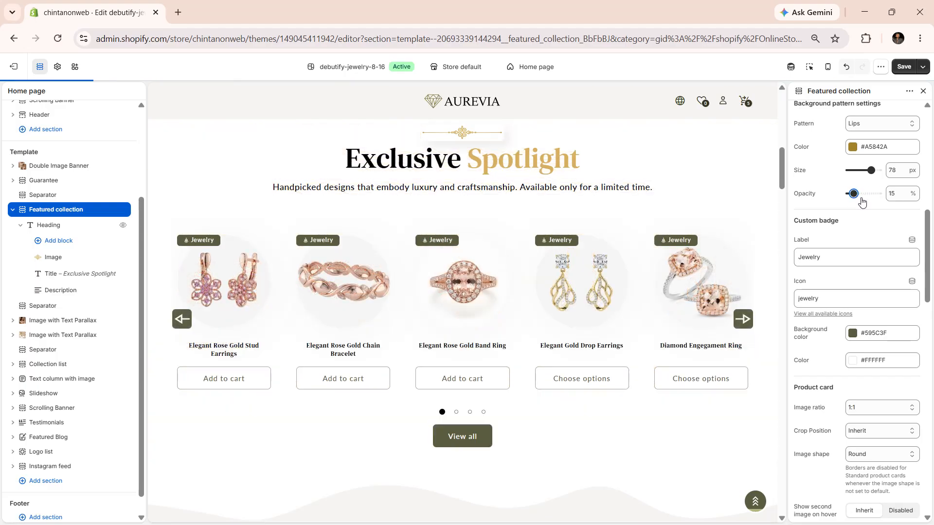
pyautogui.click(872, 195)
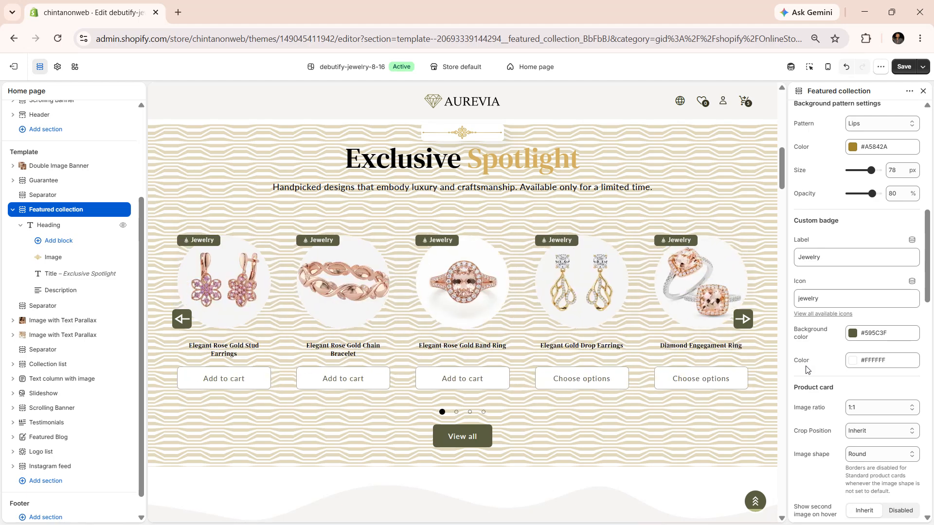
# Review the product card's image ratio and crop position choices, keeping 1:1 and Inherit
pyautogui.scroll(1, 805, 424)
pyautogui.scroll(-3, 805, 425)
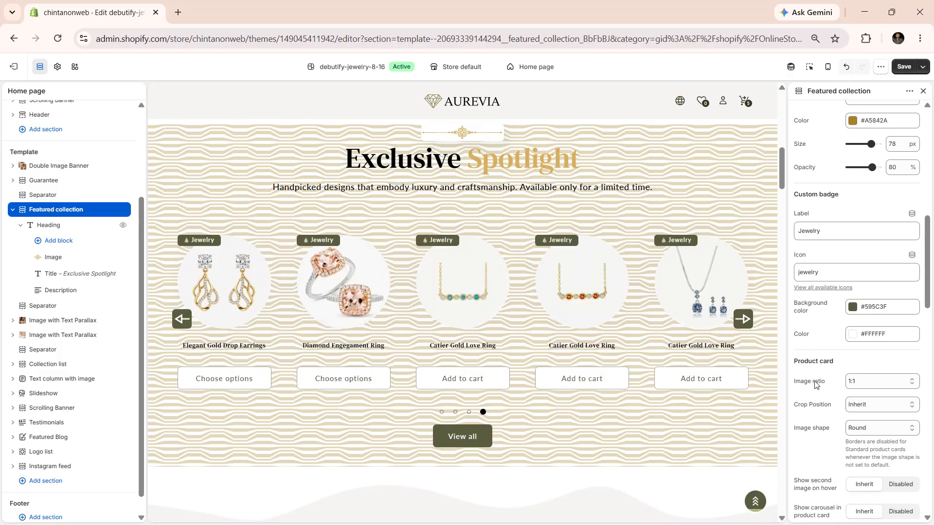
pyautogui.scroll(-1, 843, 282)
pyautogui.click(861, 264)
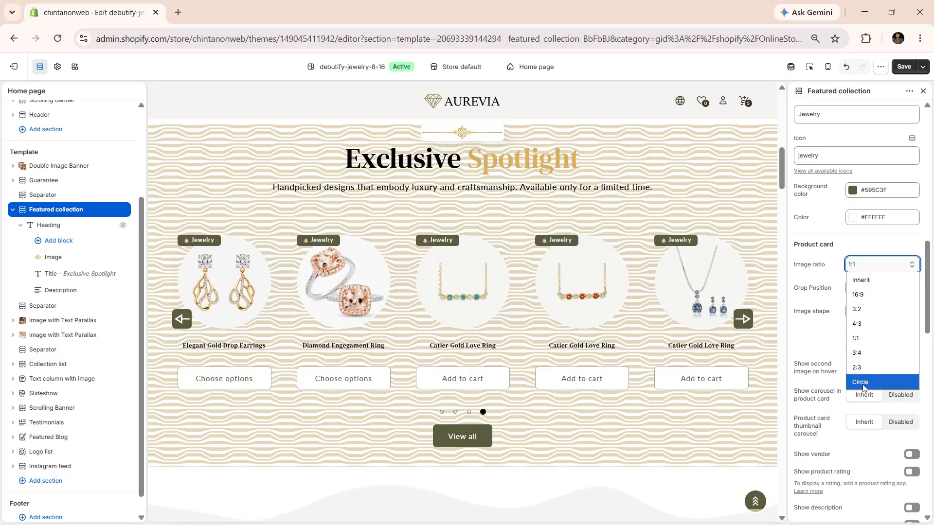
pyautogui.click(807, 295)
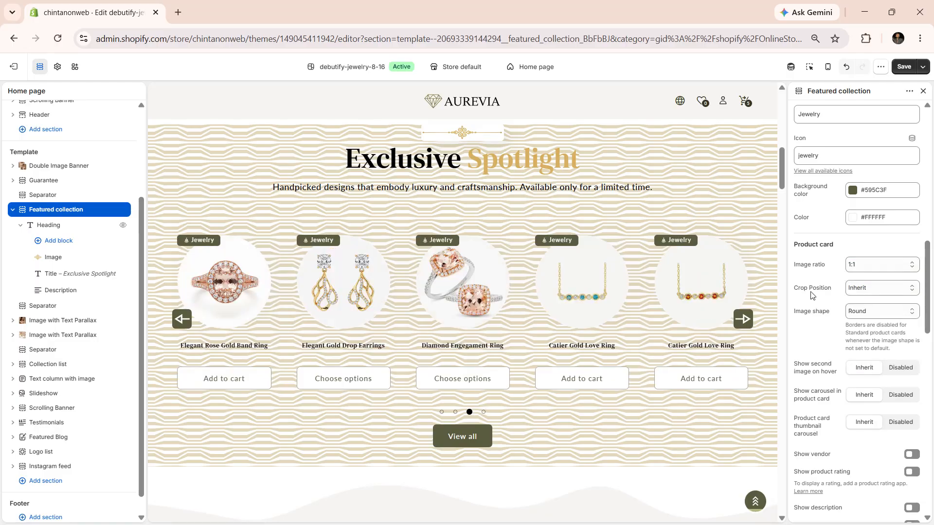
pyautogui.click(852, 288)
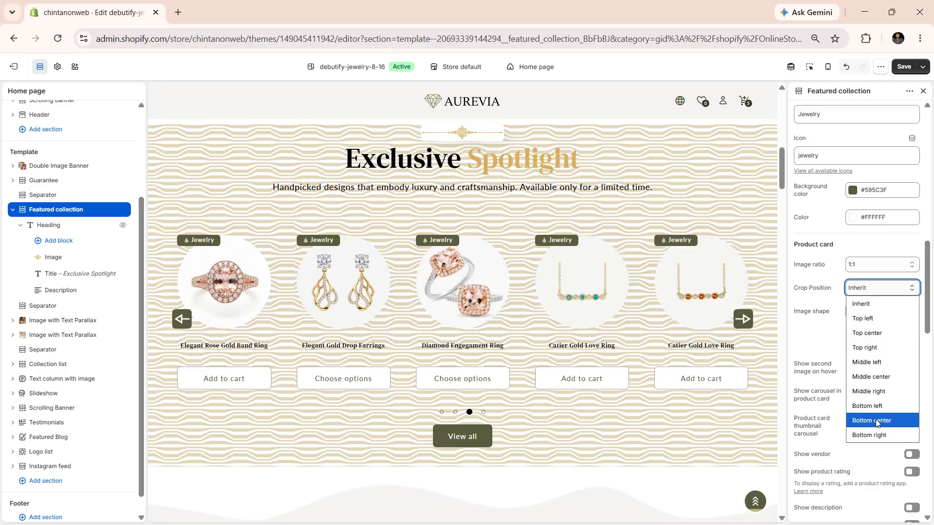
pyautogui.click(806, 373)
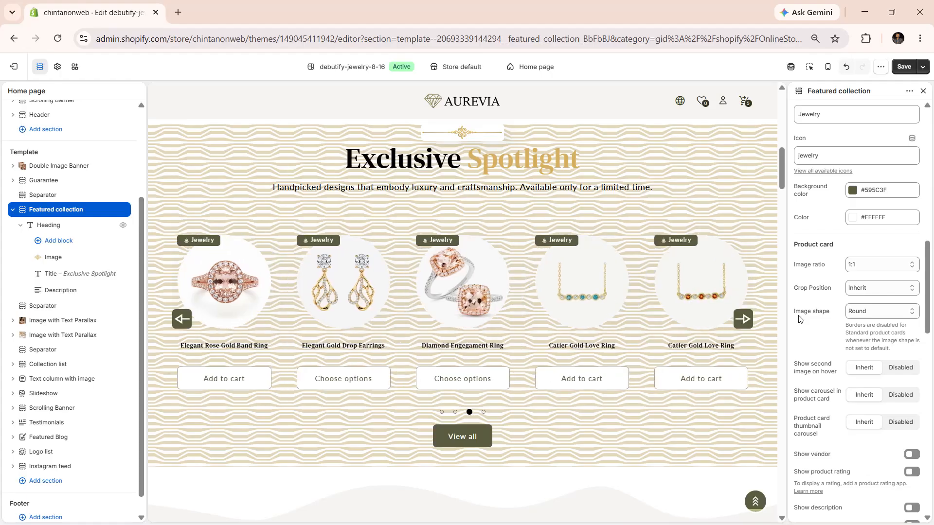
# Review the product card's image shape choices, keeping Round, and enable the vendor name on the cards
pyautogui.click(852, 312)
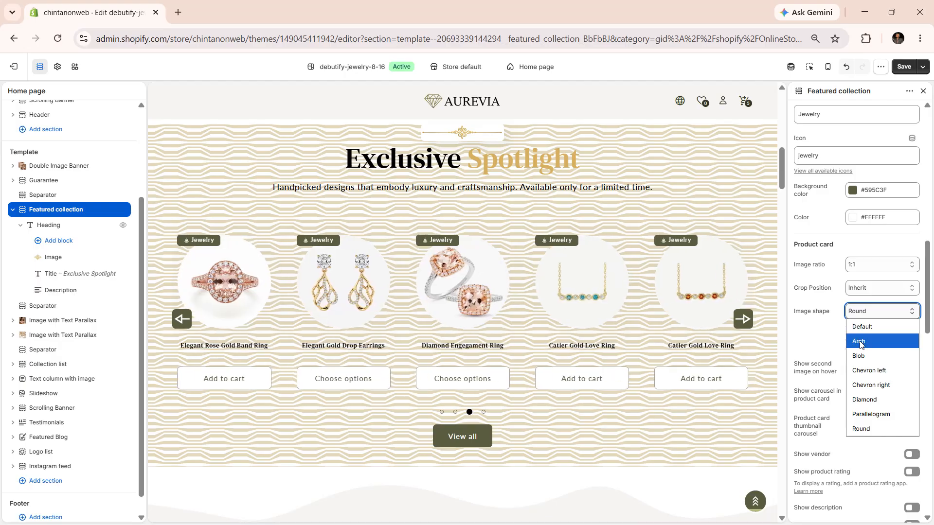
pyautogui.click(854, 432)
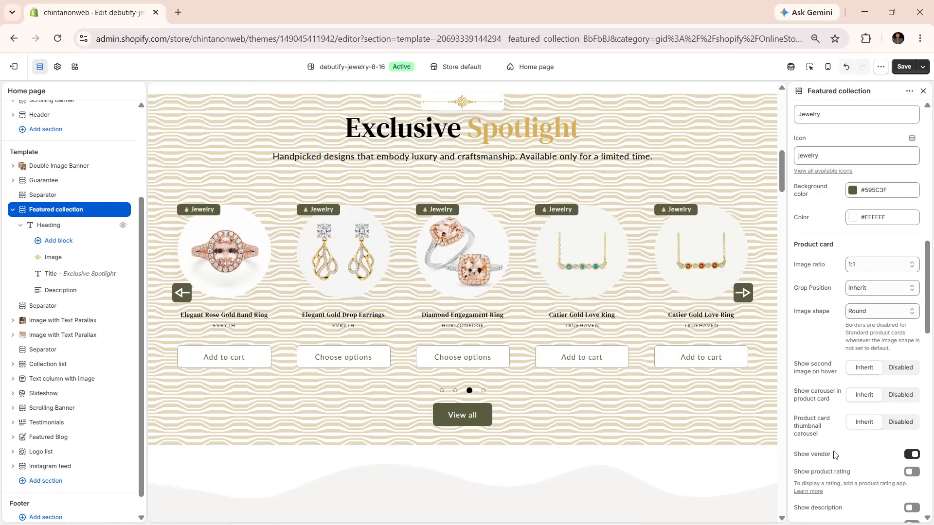
pyautogui.click(823, 457)
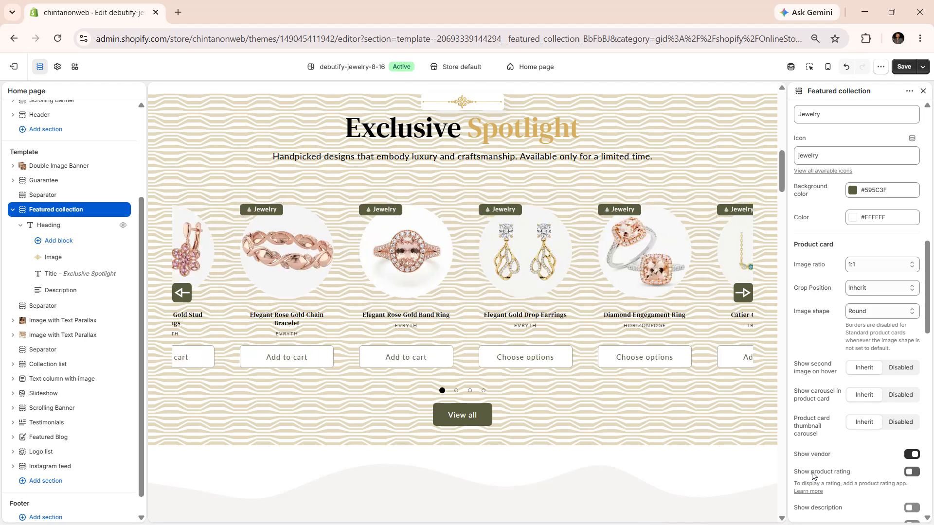
# Preview the description and the price on the product cards, turning each one off again
pyautogui.scroll(-1, 812, 462)
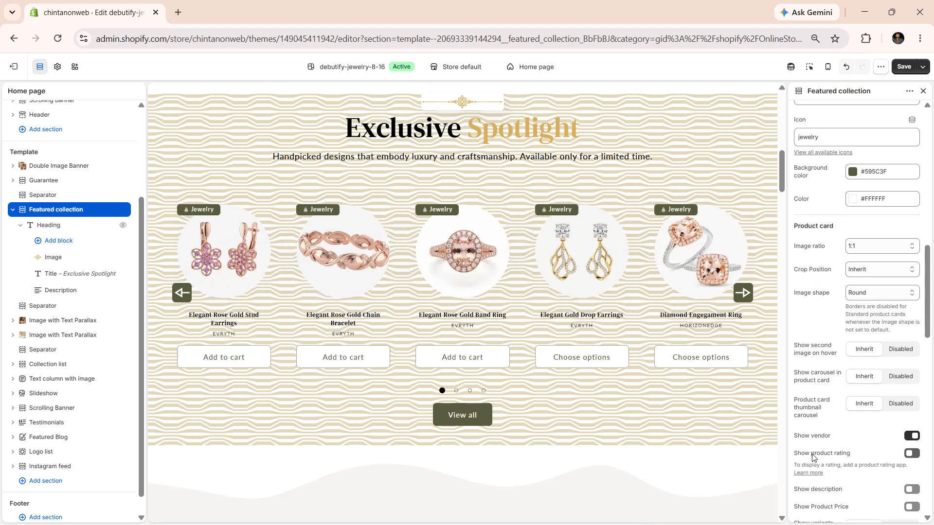
pyautogui.scroll(-1, 812, 441)
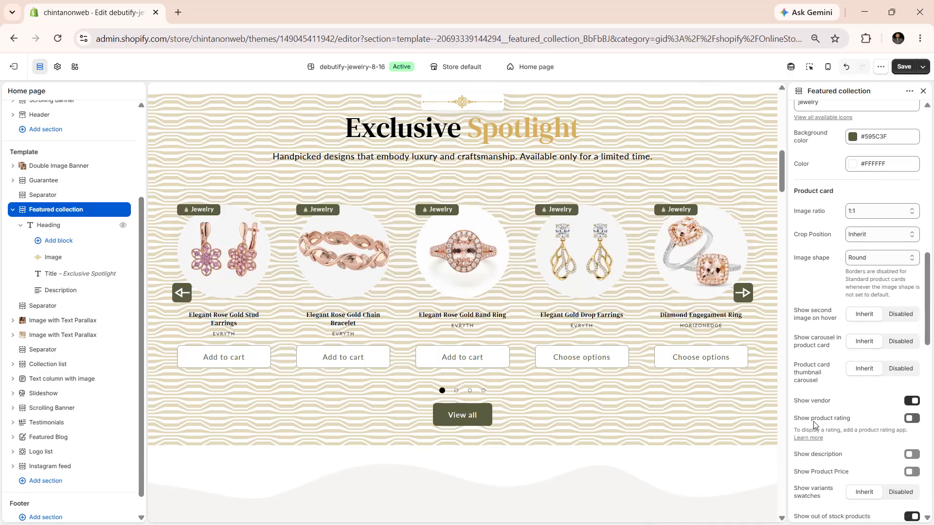
pyautogui.click(824, 443)
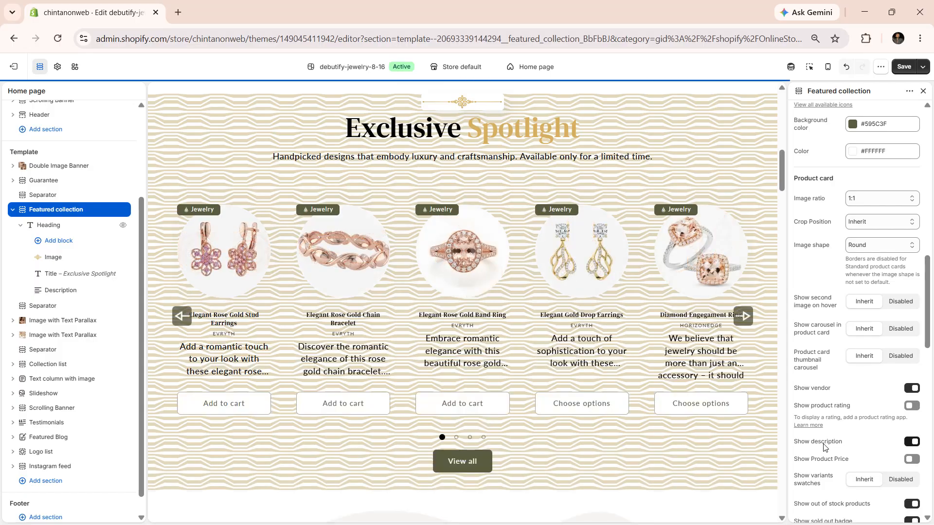
pyautogui.click(824, 444)
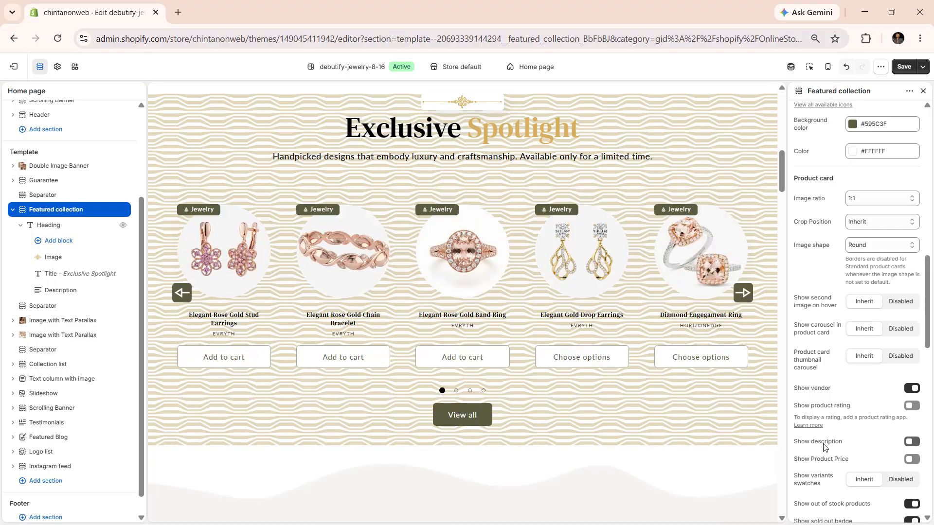
pyautogui.click(911, 460)
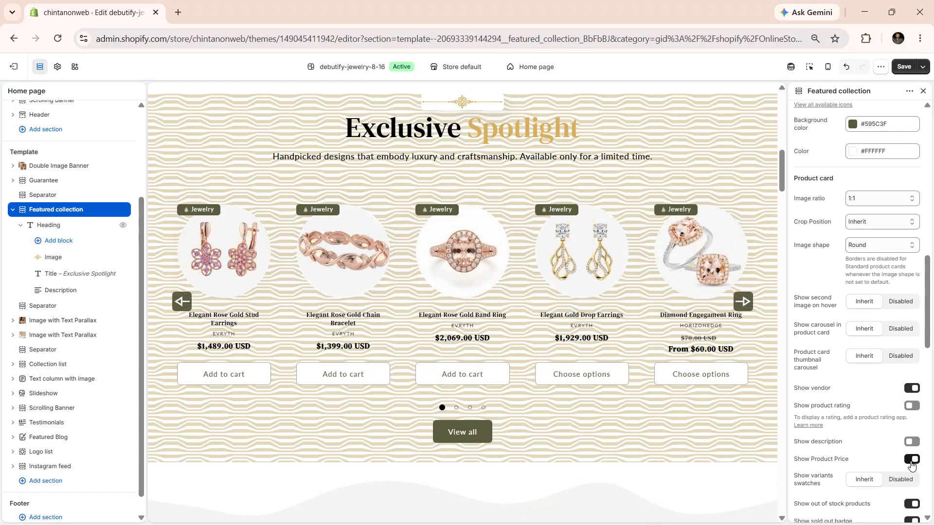
pyautogui.click(912, 460)
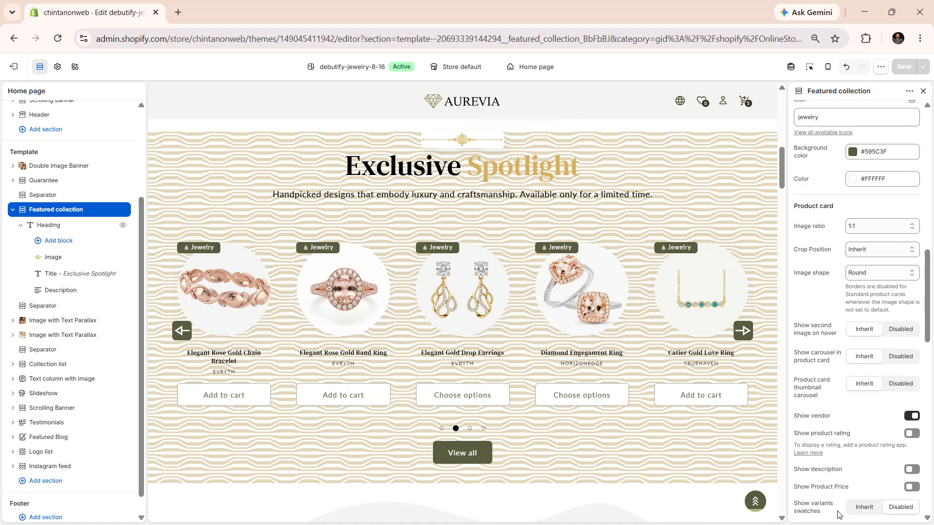
# Review the product card's swatch, stock and badge settings and the quick add choices, keeping Standard
pyautogui.scroll(-2, 834, 486)
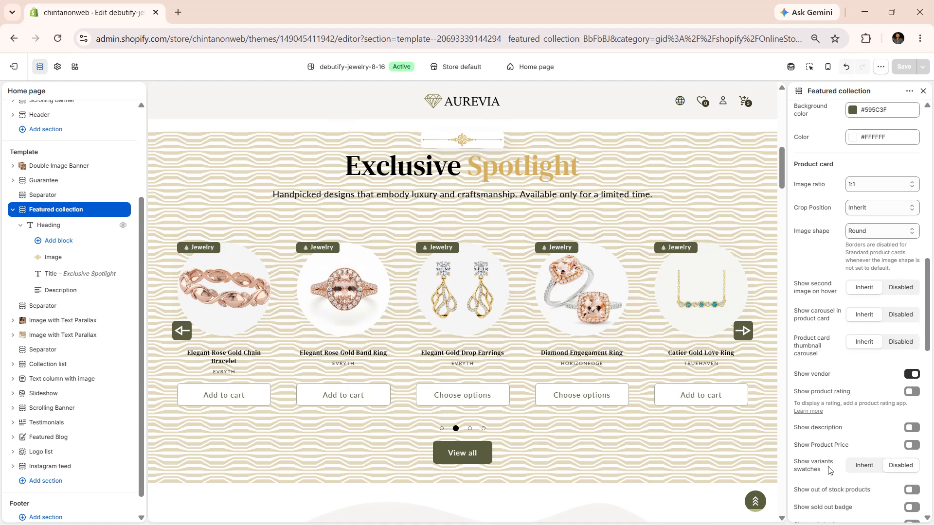
pyautogui.scroll(-2, 827, 447)
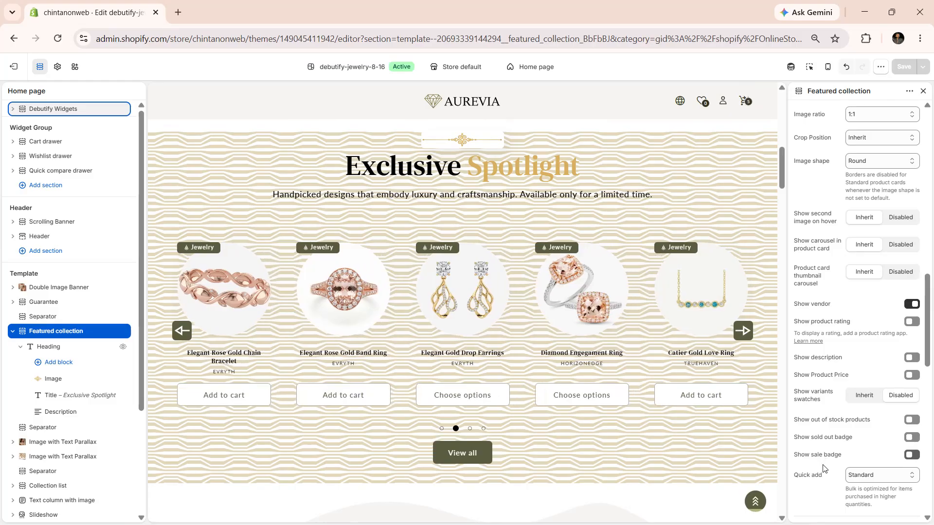
pyautogui.scroll(-2, 822, 464)
pyautogui.scroll(-3, 816, 443)
pyautogui.click(867, 367)
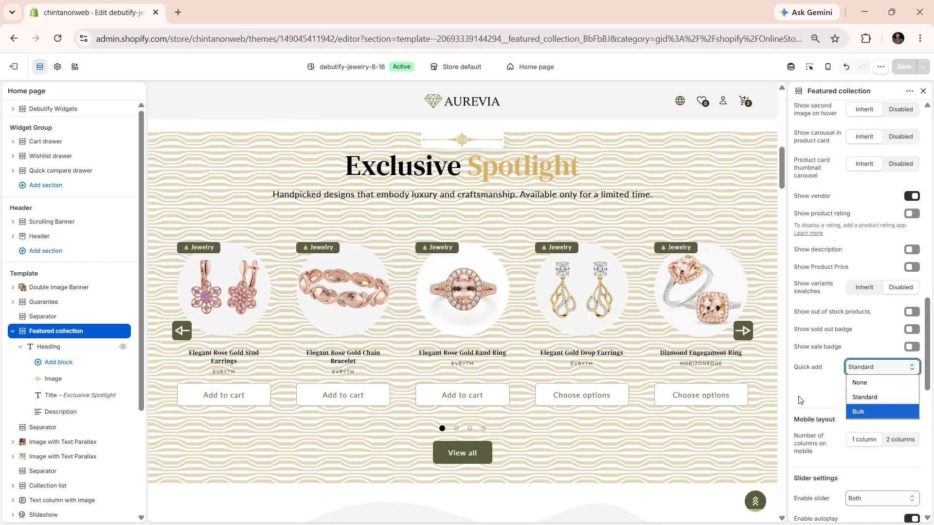
pyautogui.click(798, 400)
pyautogui.scroll(1, 817, 438)
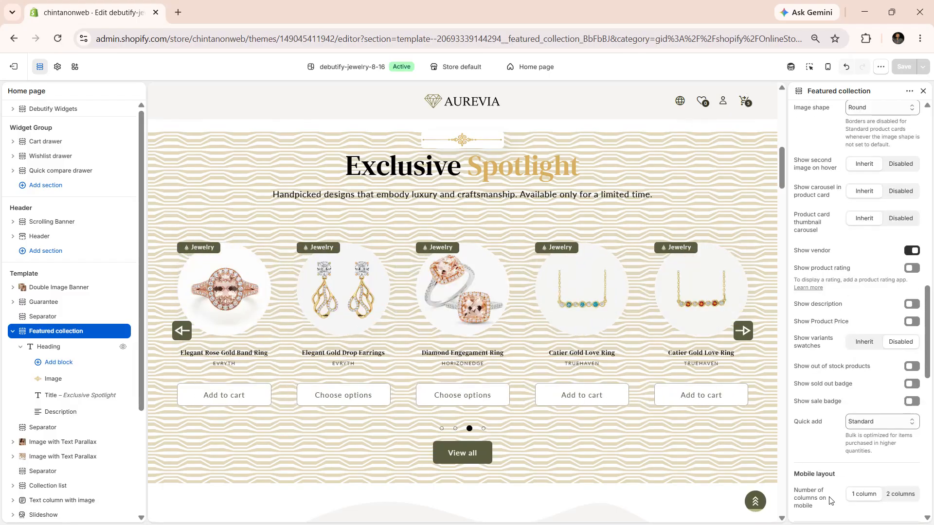
# Review the mobile column setting and the slider's device, autoplay, loop, dots and arrow options, keeping the slider enabled on Both
pyautogui.scroll(-4, 829, 501)
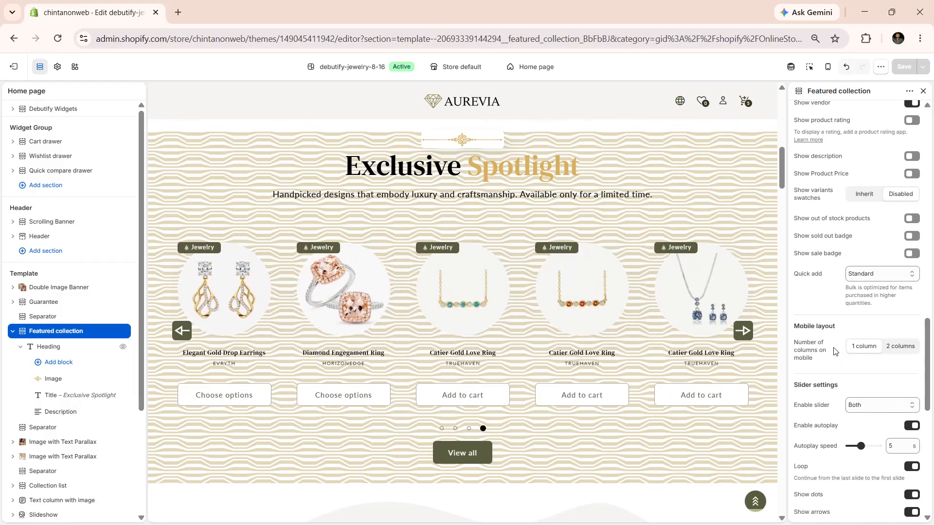
pyautogui.scroll(-1, 837, 316)
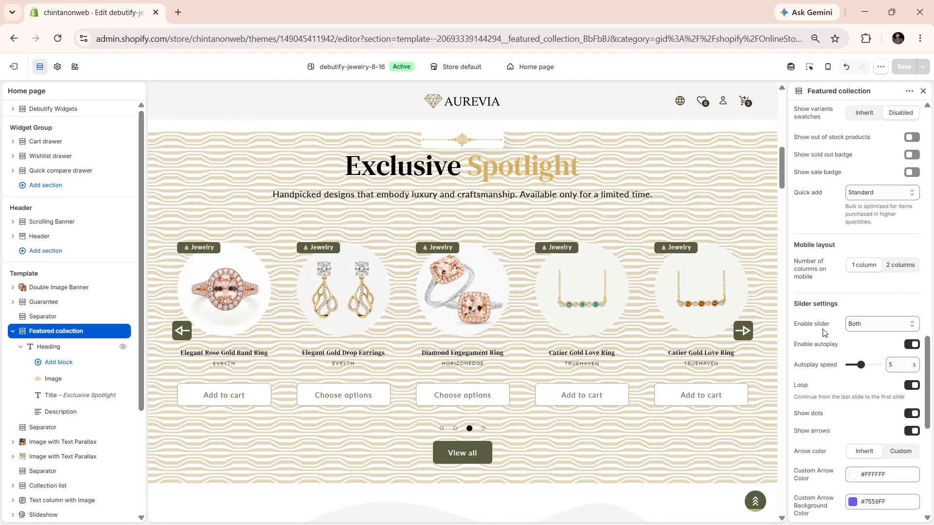
pyautogui.click(871, 324)
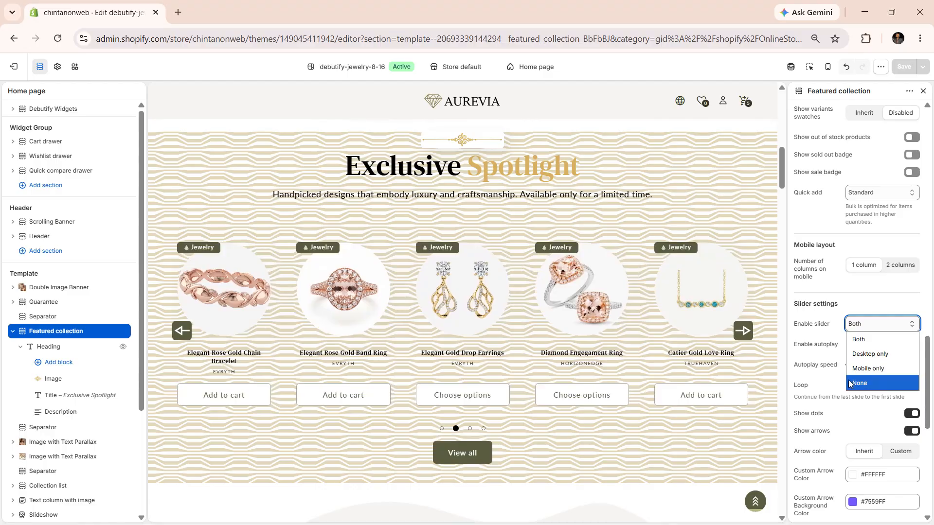
pyautogui.click(804, 351)
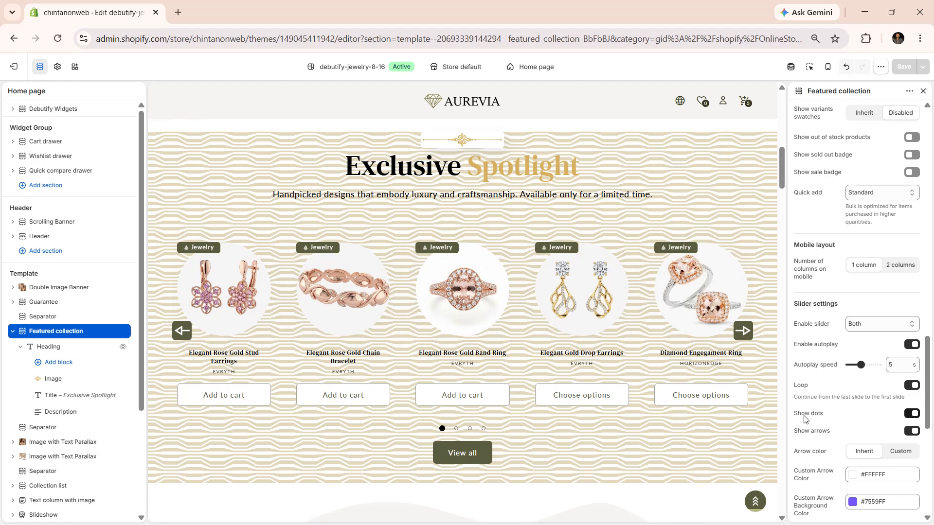
pyautogui.scroll(-1, 808, 413)
pyautogui.scroll(-2, 808, 414)
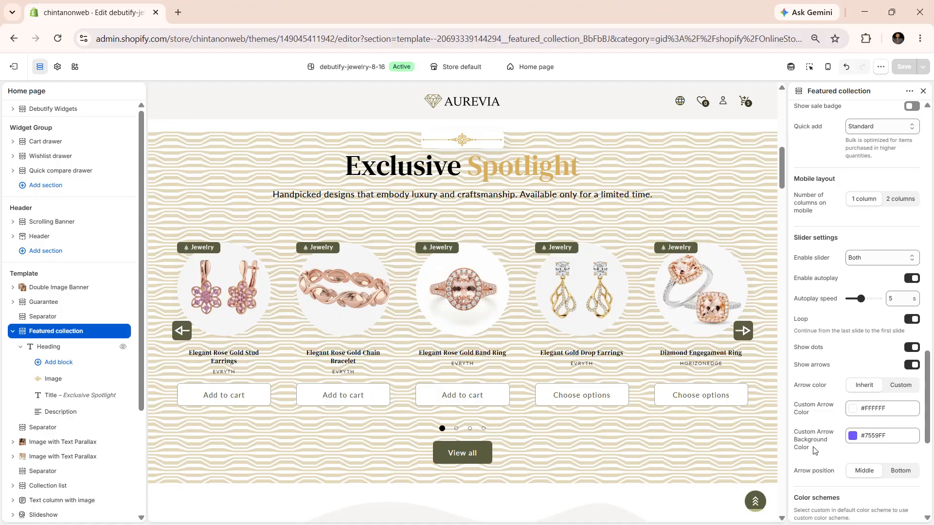
pyautogui.scroll(-2, 815, 437)
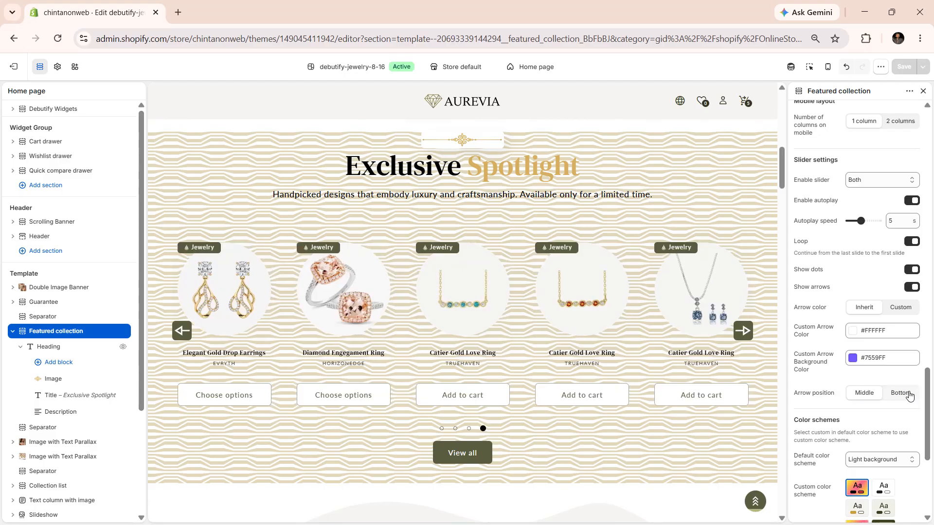
# Review the default color scheme choices for the section, keeping Light background
pyautogui.scroll(-2, 846, 379)
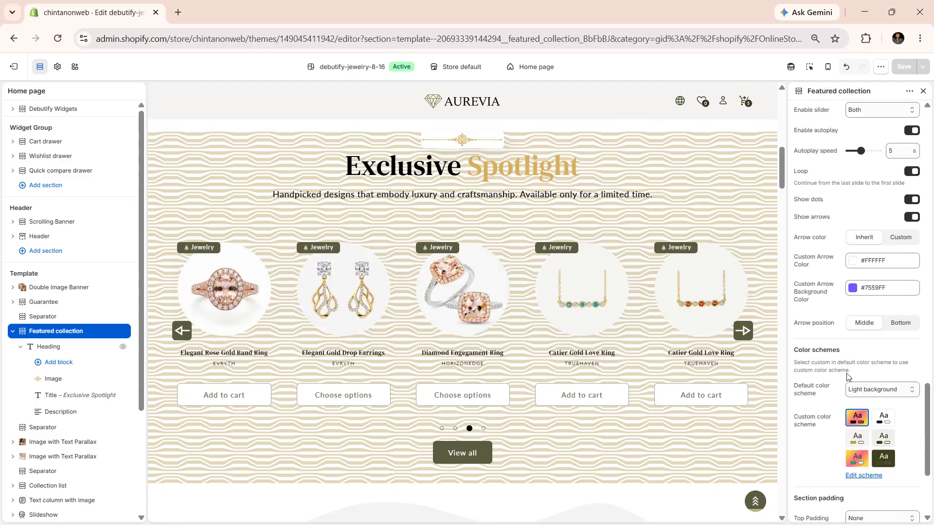
pyautogui.scroll(-2, 846, 379)
pyautogui.click(873, 303)
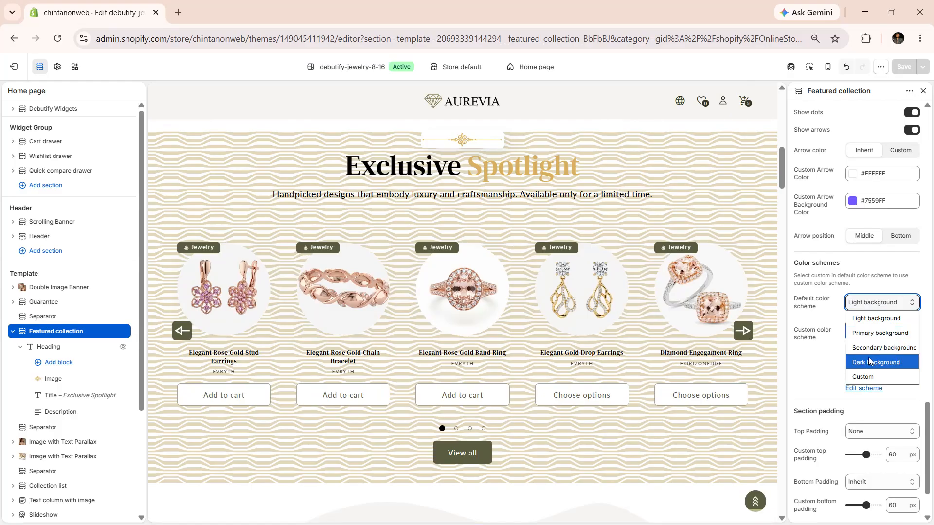
pyautogui.click(818, 366)
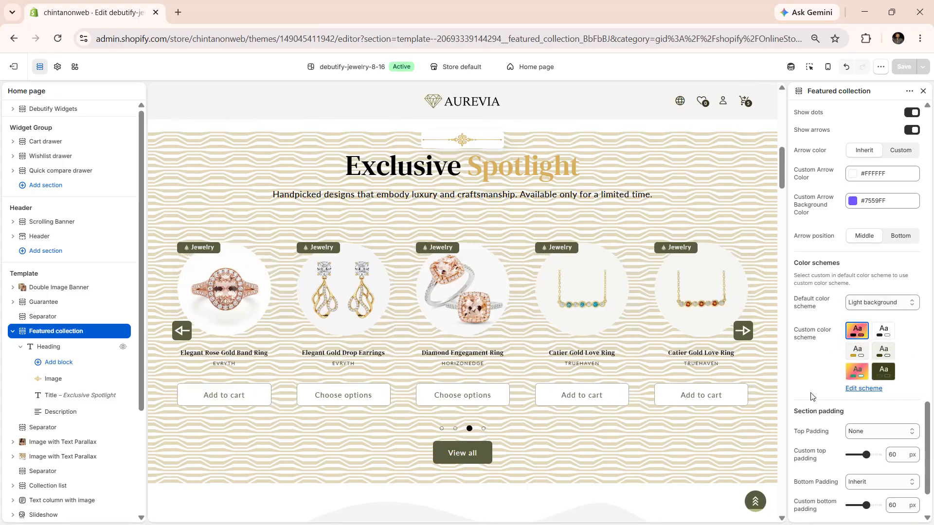
# Review the section's top and bottom padding choices, keeping None for the top and Inherit for the bottom
pyautogui.scroll(-2, 821, 440)
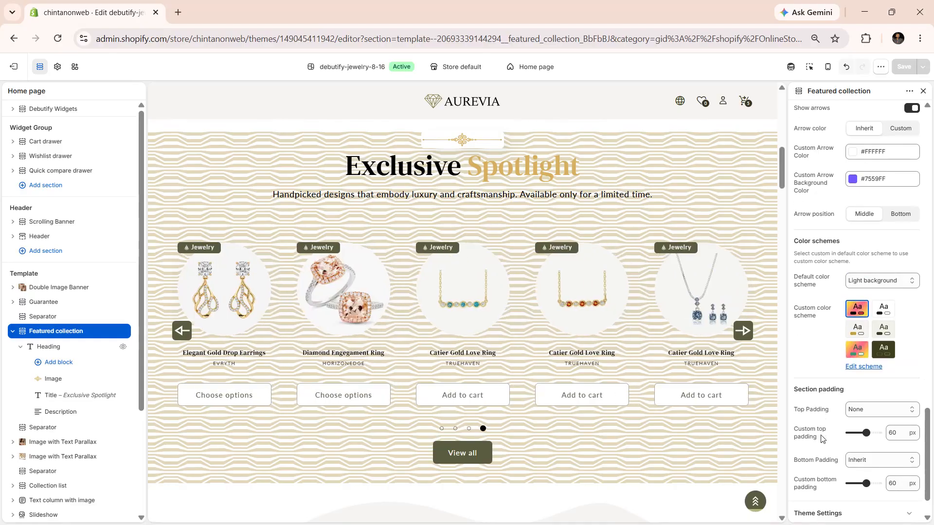
pyautogui.click(876, 356)
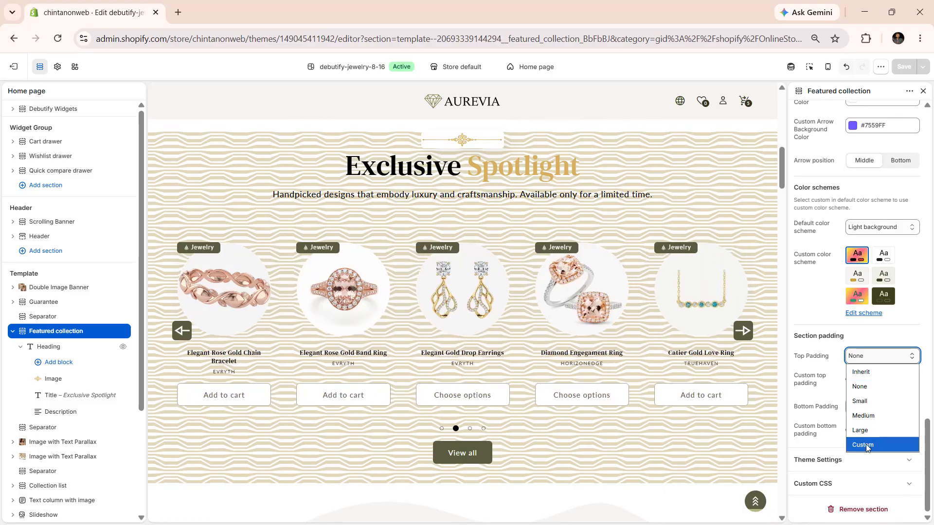
pyautogui.click(821, 391)
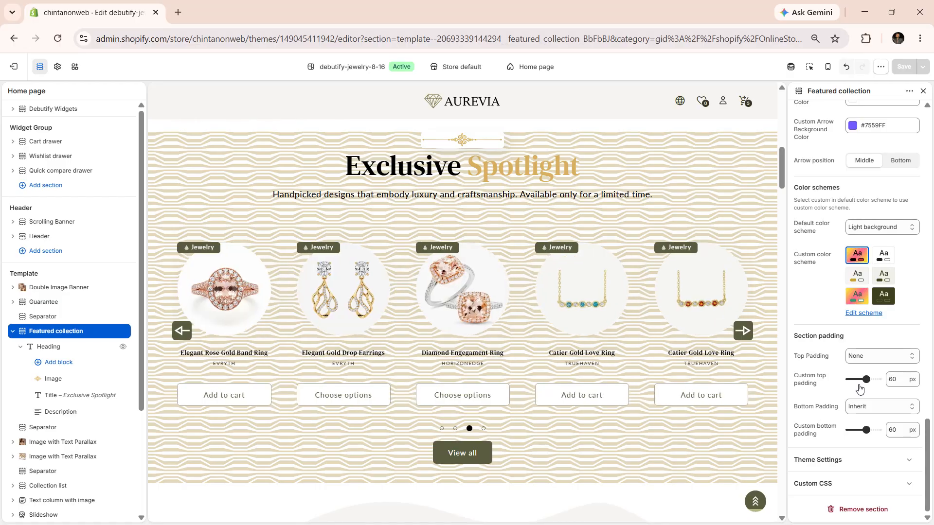
pyautogui.click(852, 405)
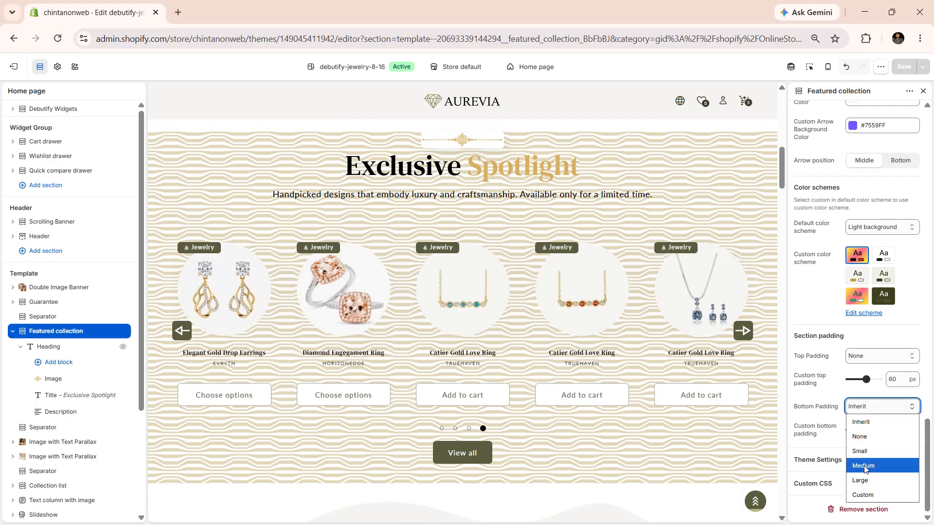
pyautogui.click(816, 442)
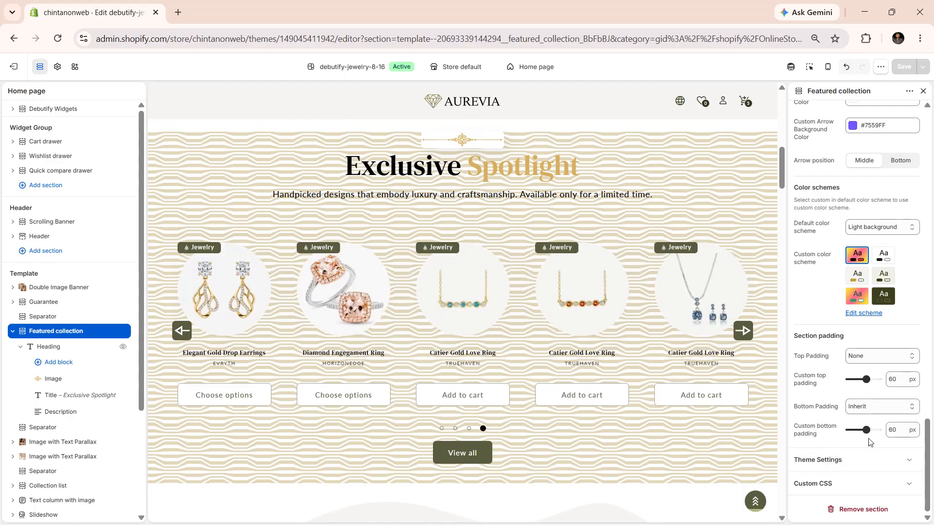
# Review the block types available for the section's Heading, without adding one
pyautogui.click(57, 365)
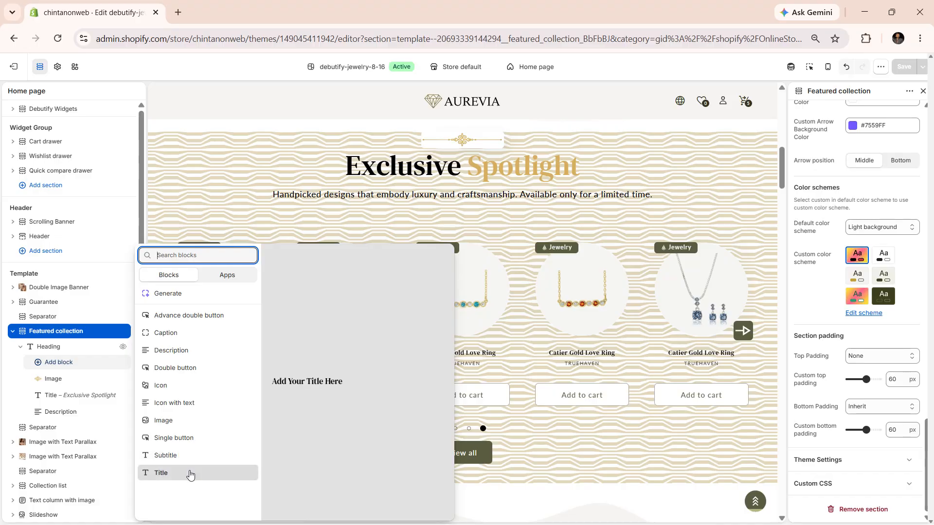
pyautogui.click(512, 472)
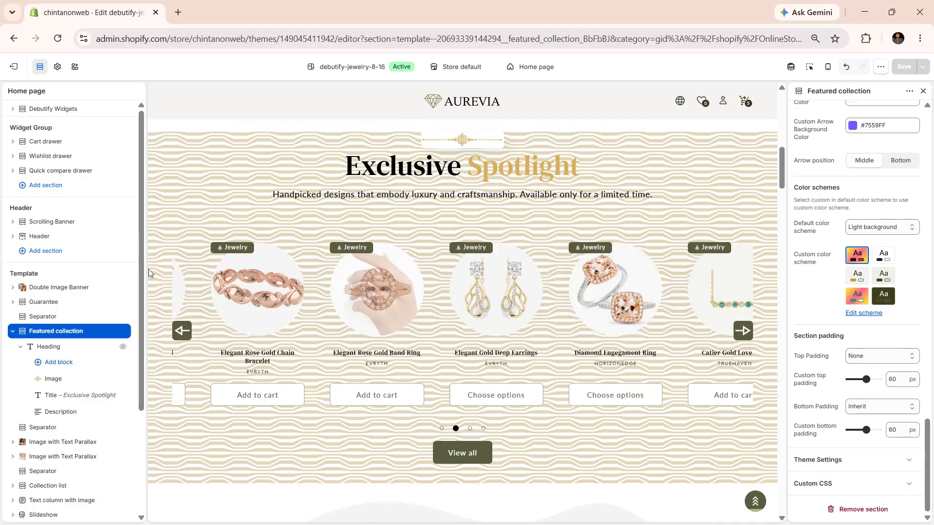